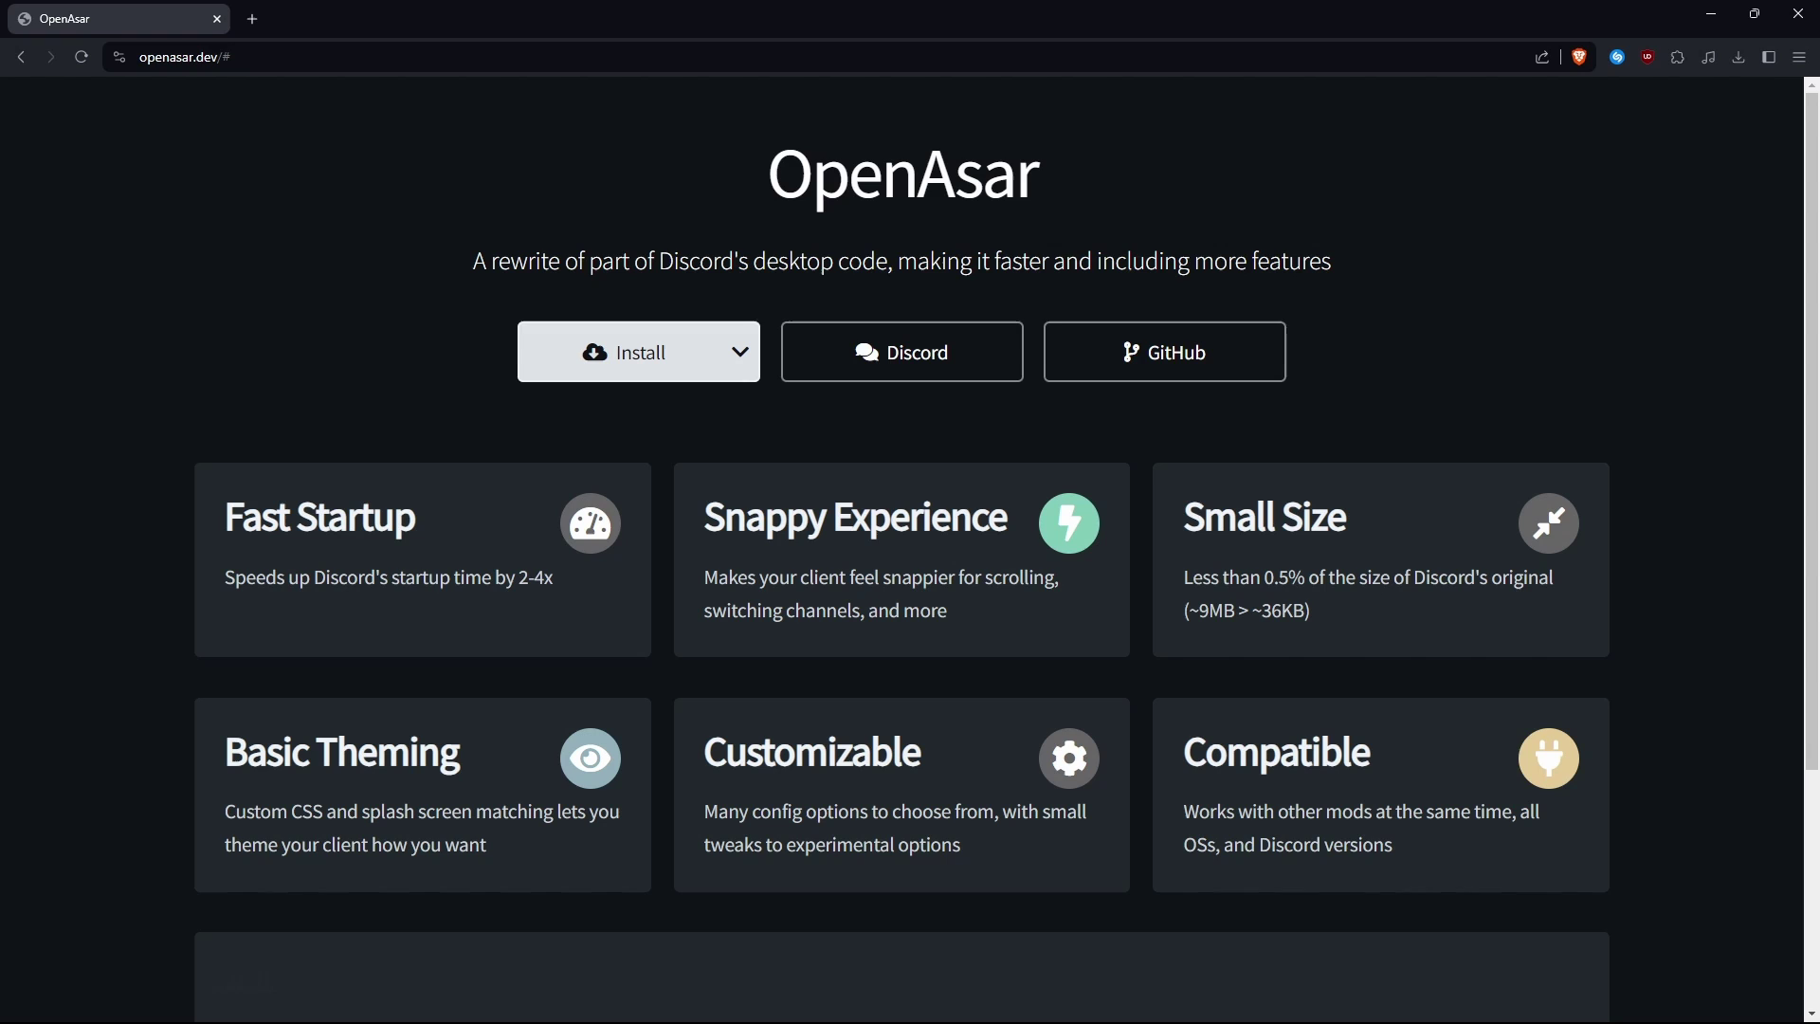
# Download the OpenAsar installer for Discord Stable and save it to disk.
pyautogui.moveTo(637, 365)
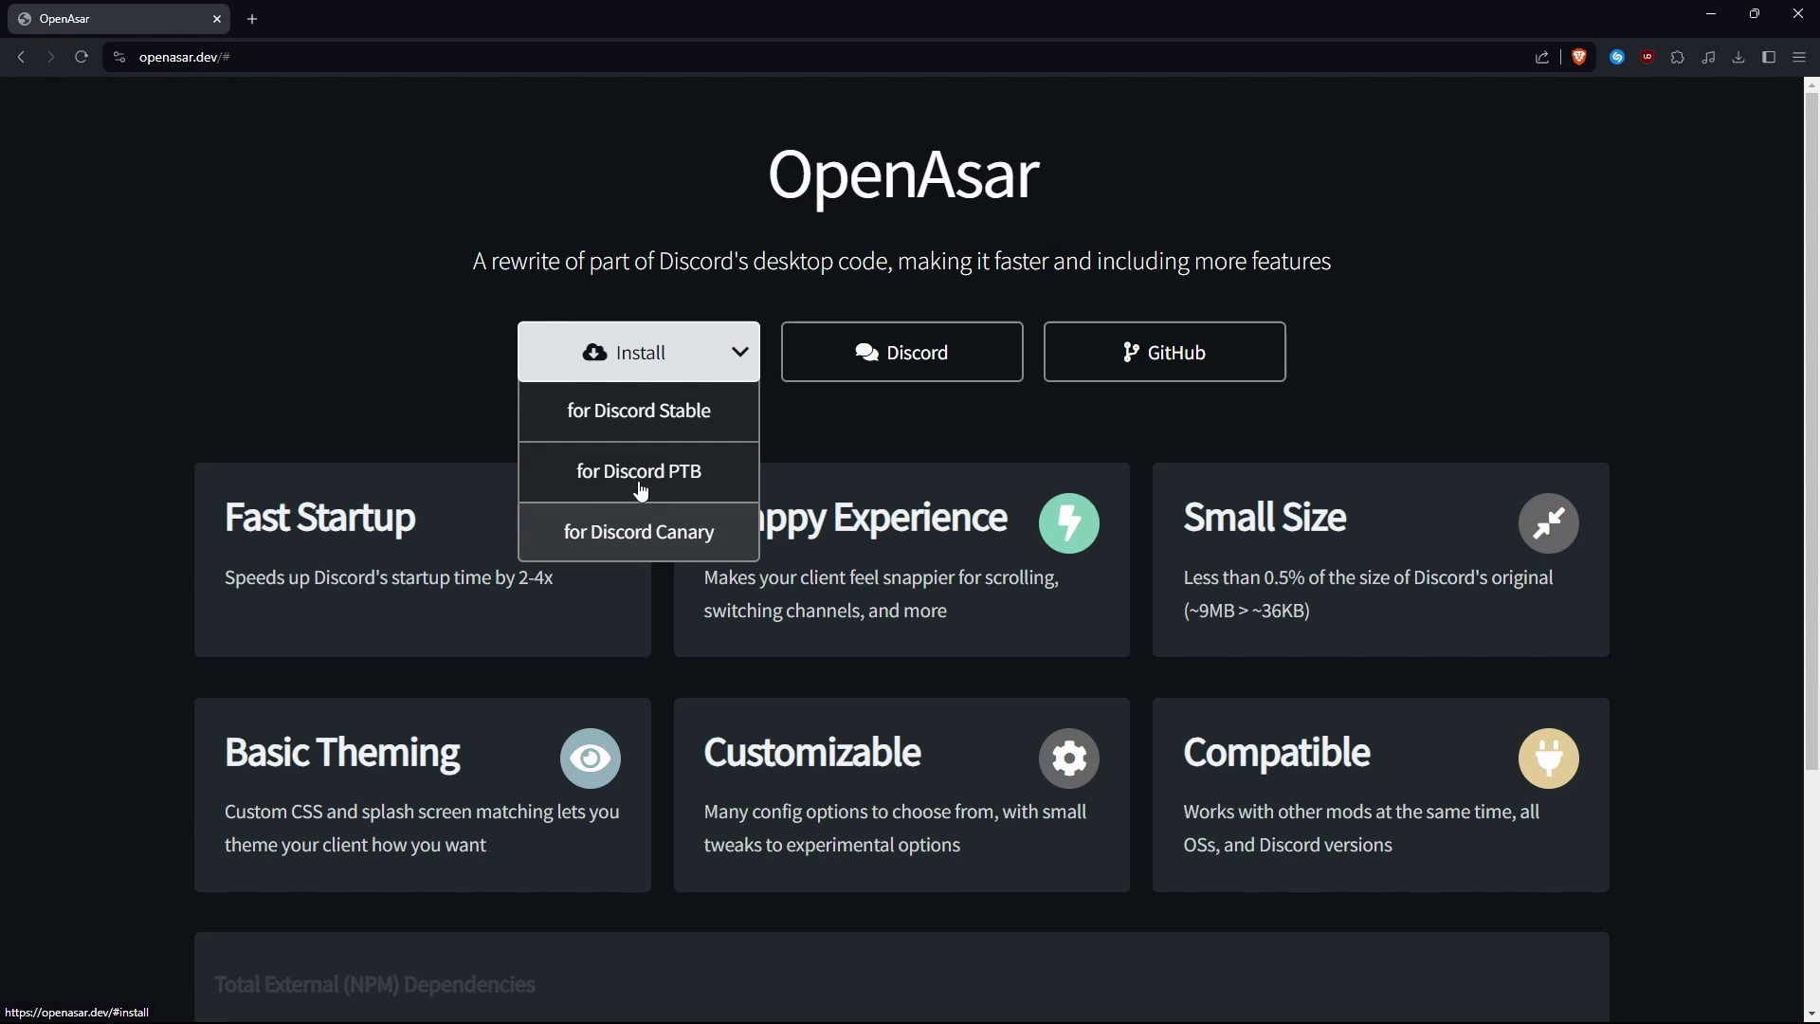
pyautogui.click(641, 415)
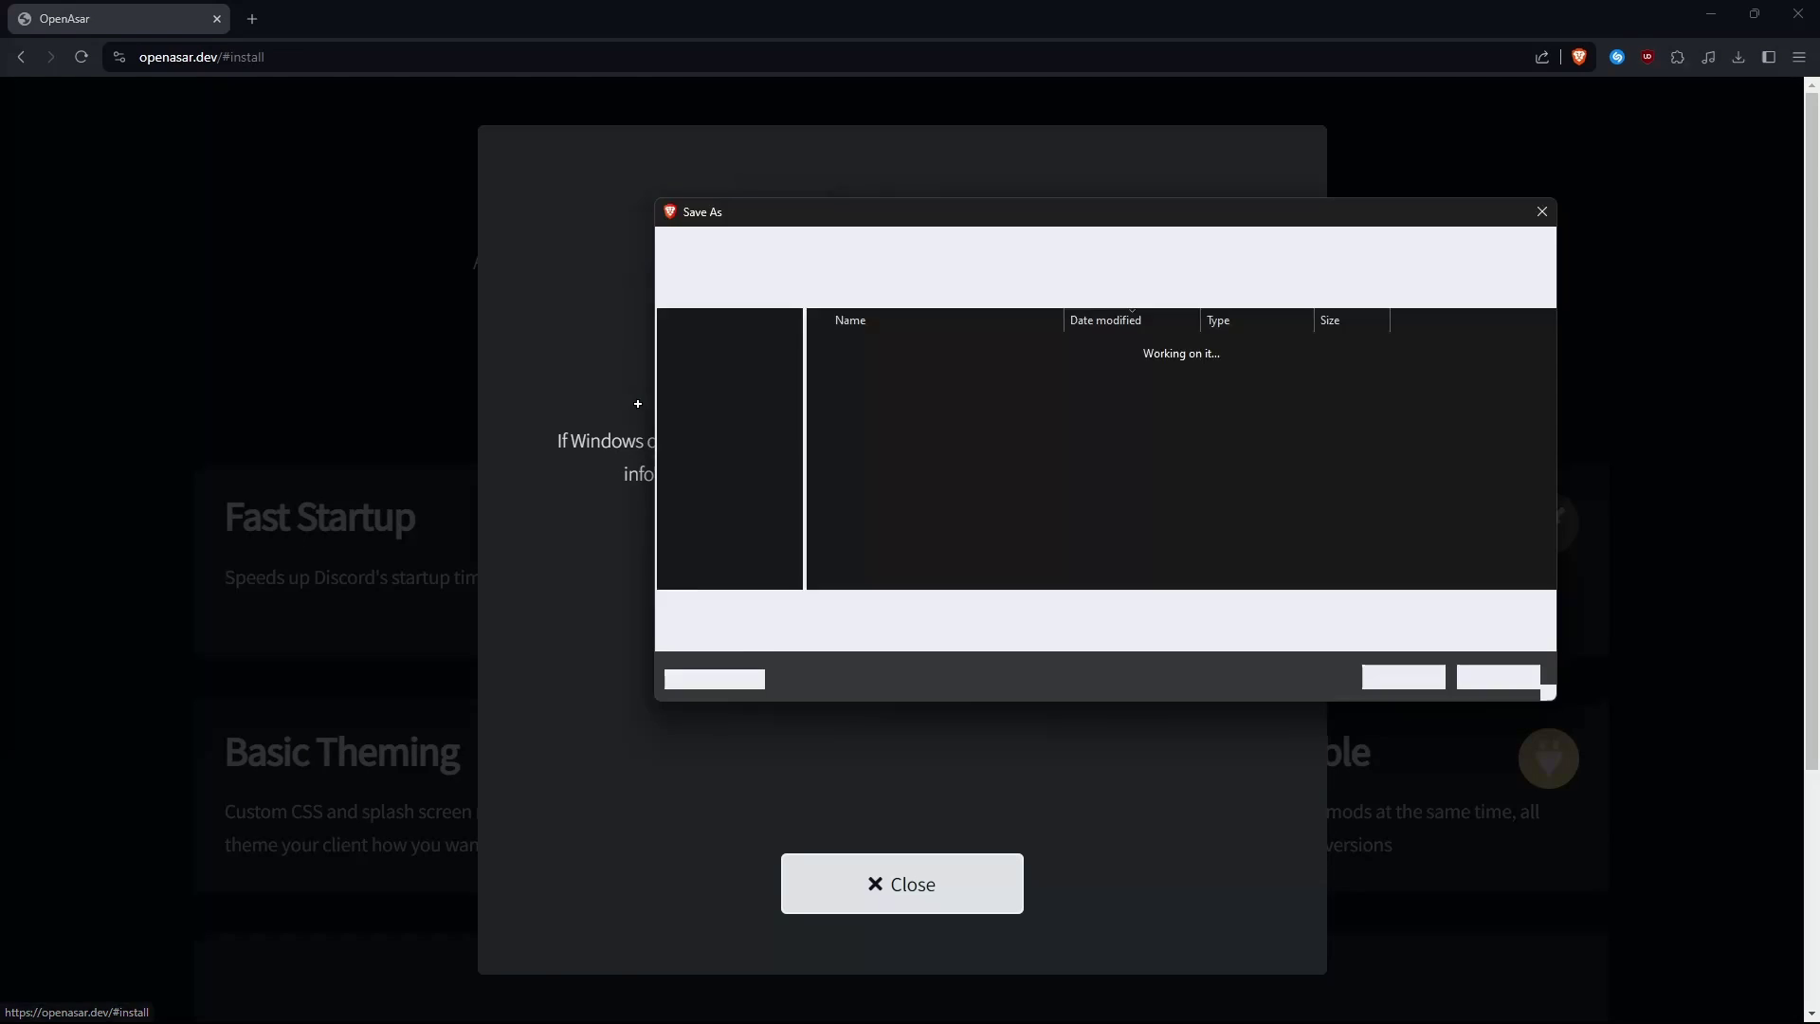
pyautogui.click(1404, 677)
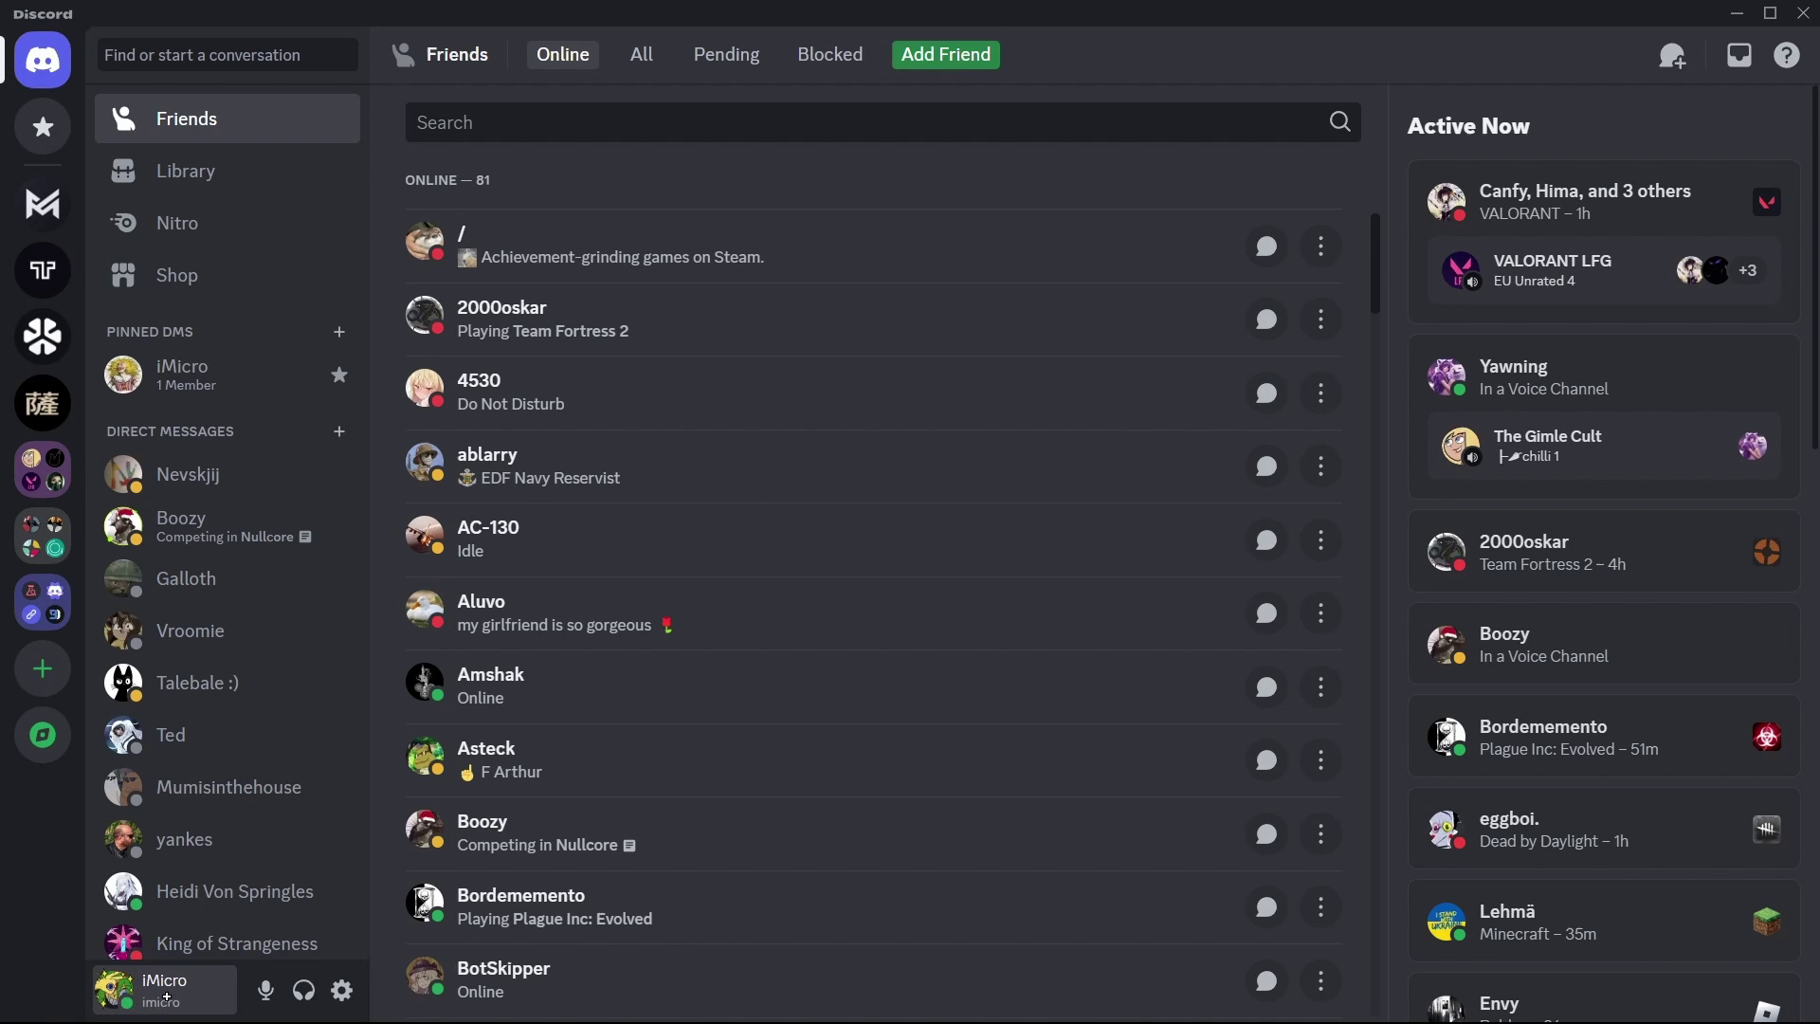
# In Discord, open the user settings and check the client version details at the end of the settings list.
pyautogui.click(342, 991)
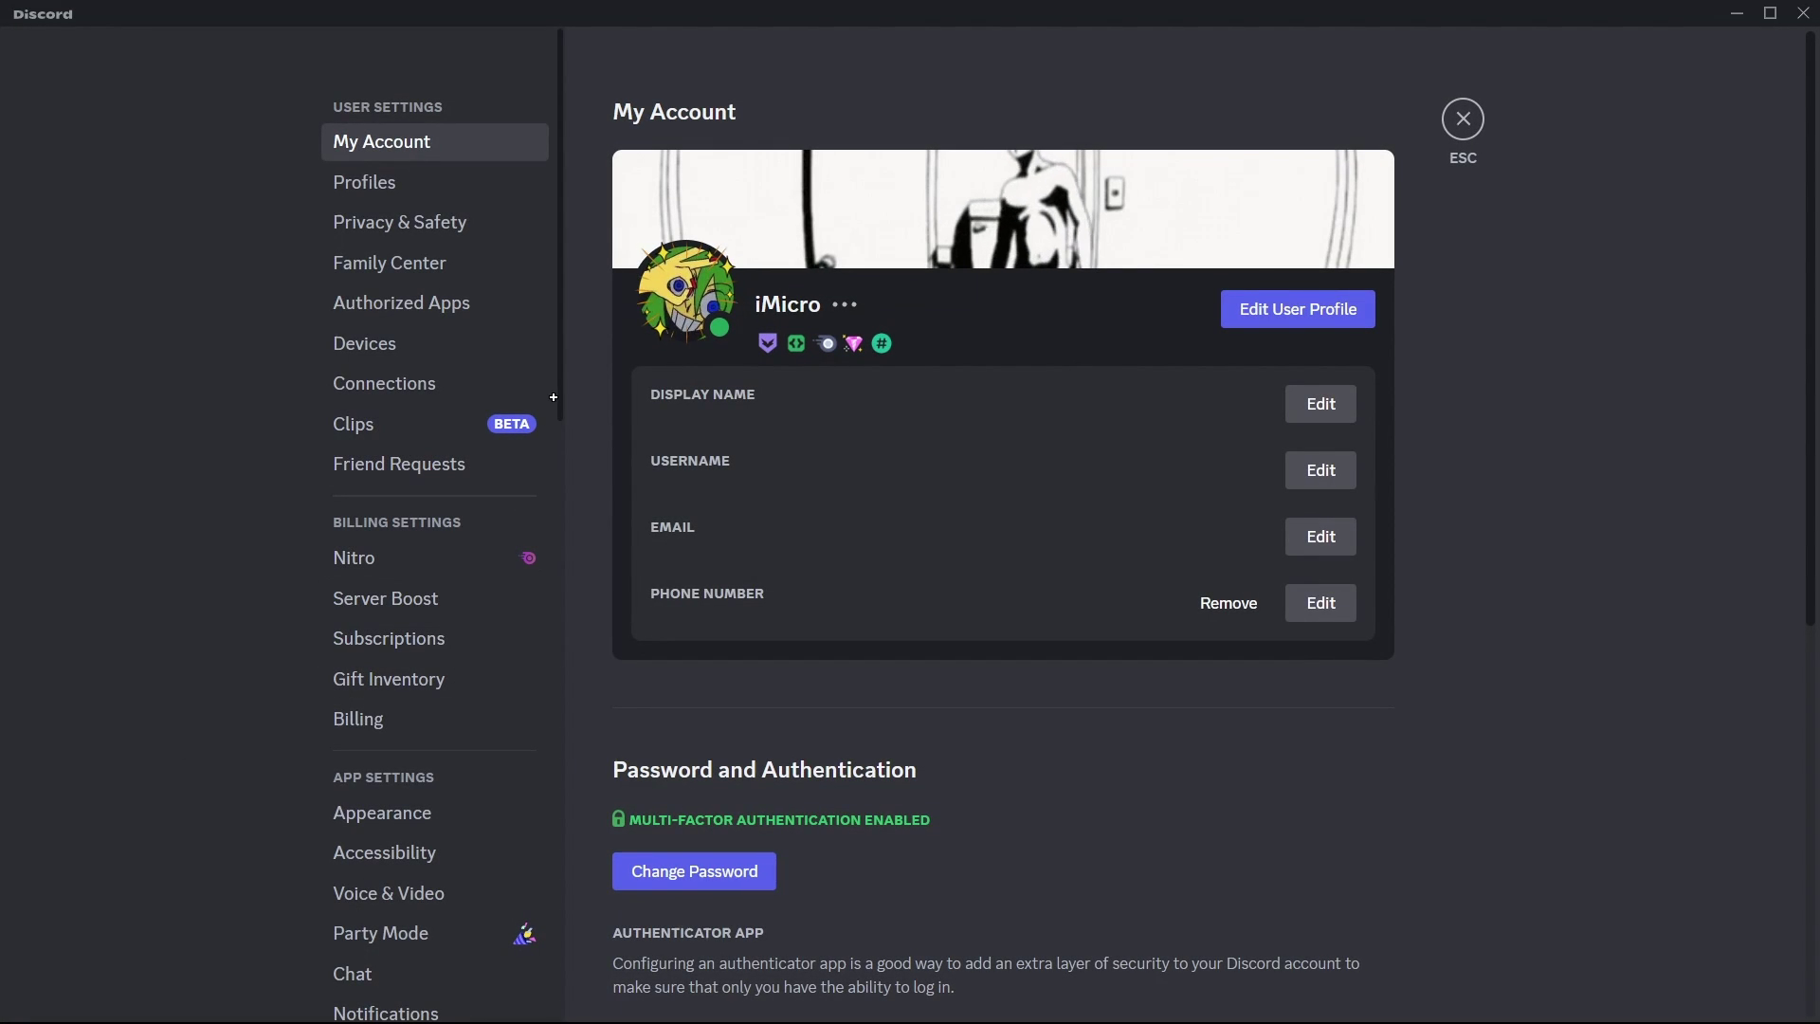
pyautogui.moveTo(554, 397); pyautogui.dragTo(566, 995)
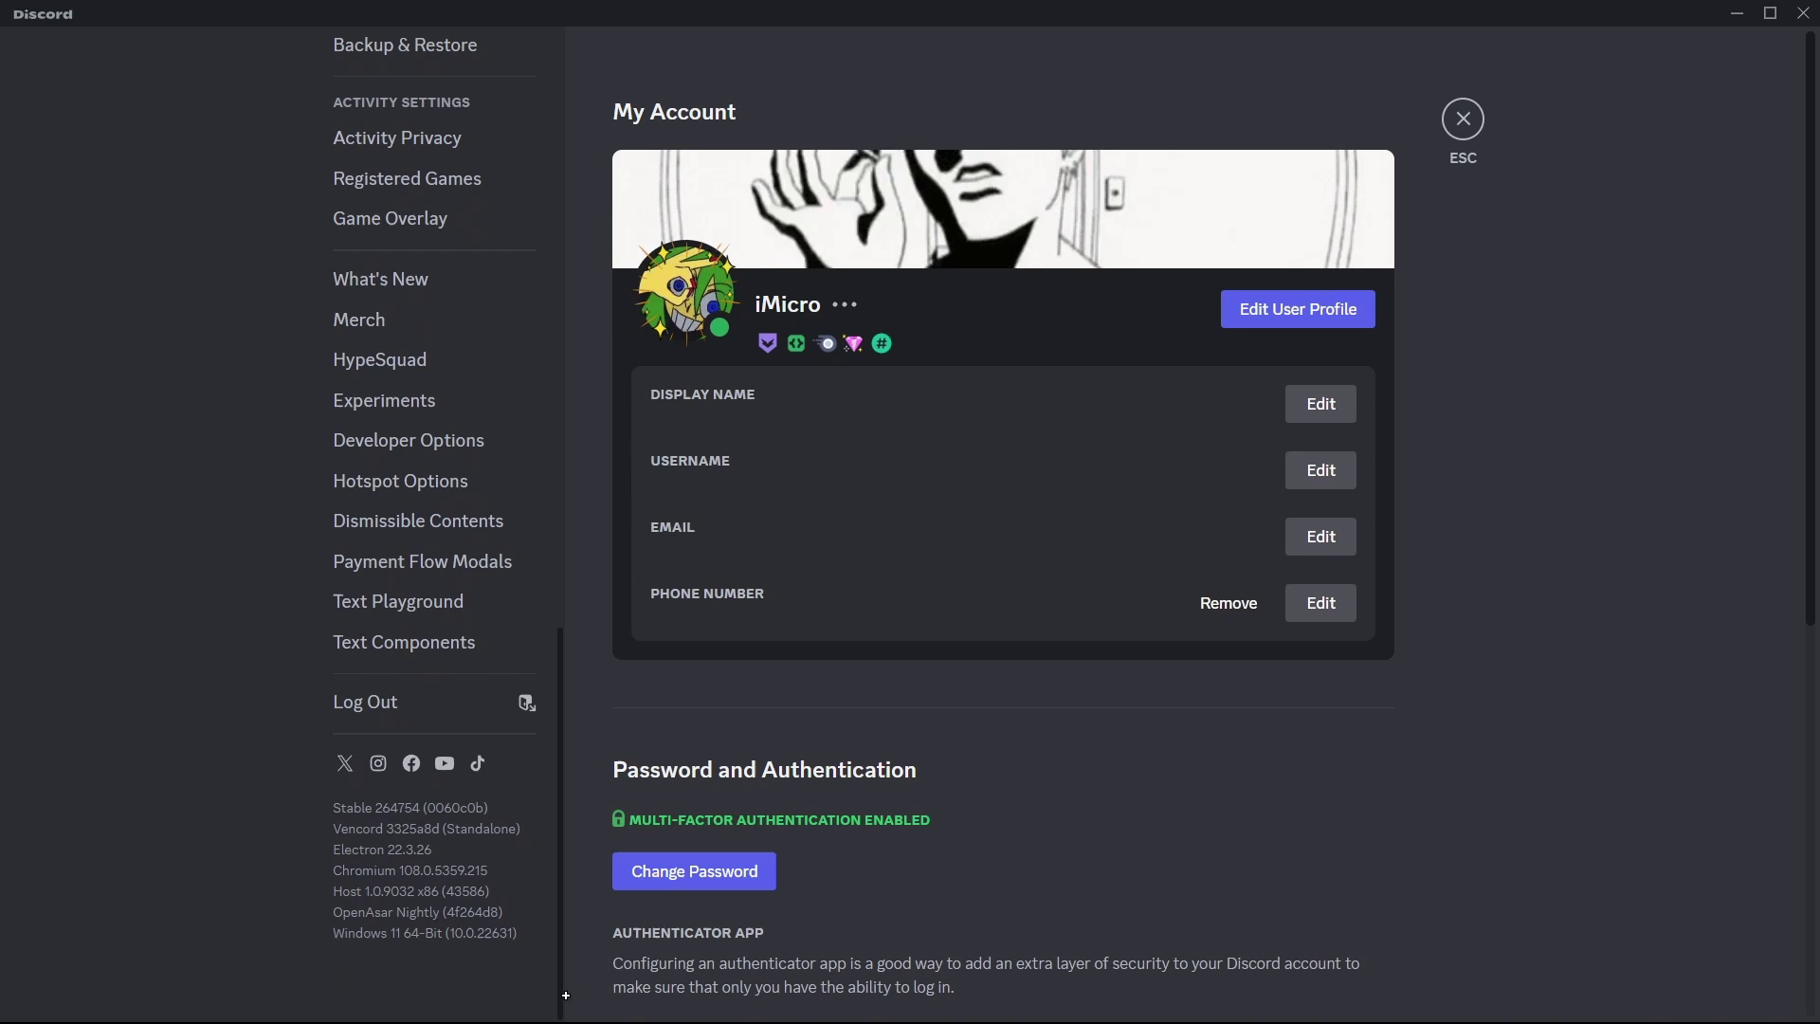
pyautogui.moveTo(333, 808); pyautogui.dragTo(480, 809)
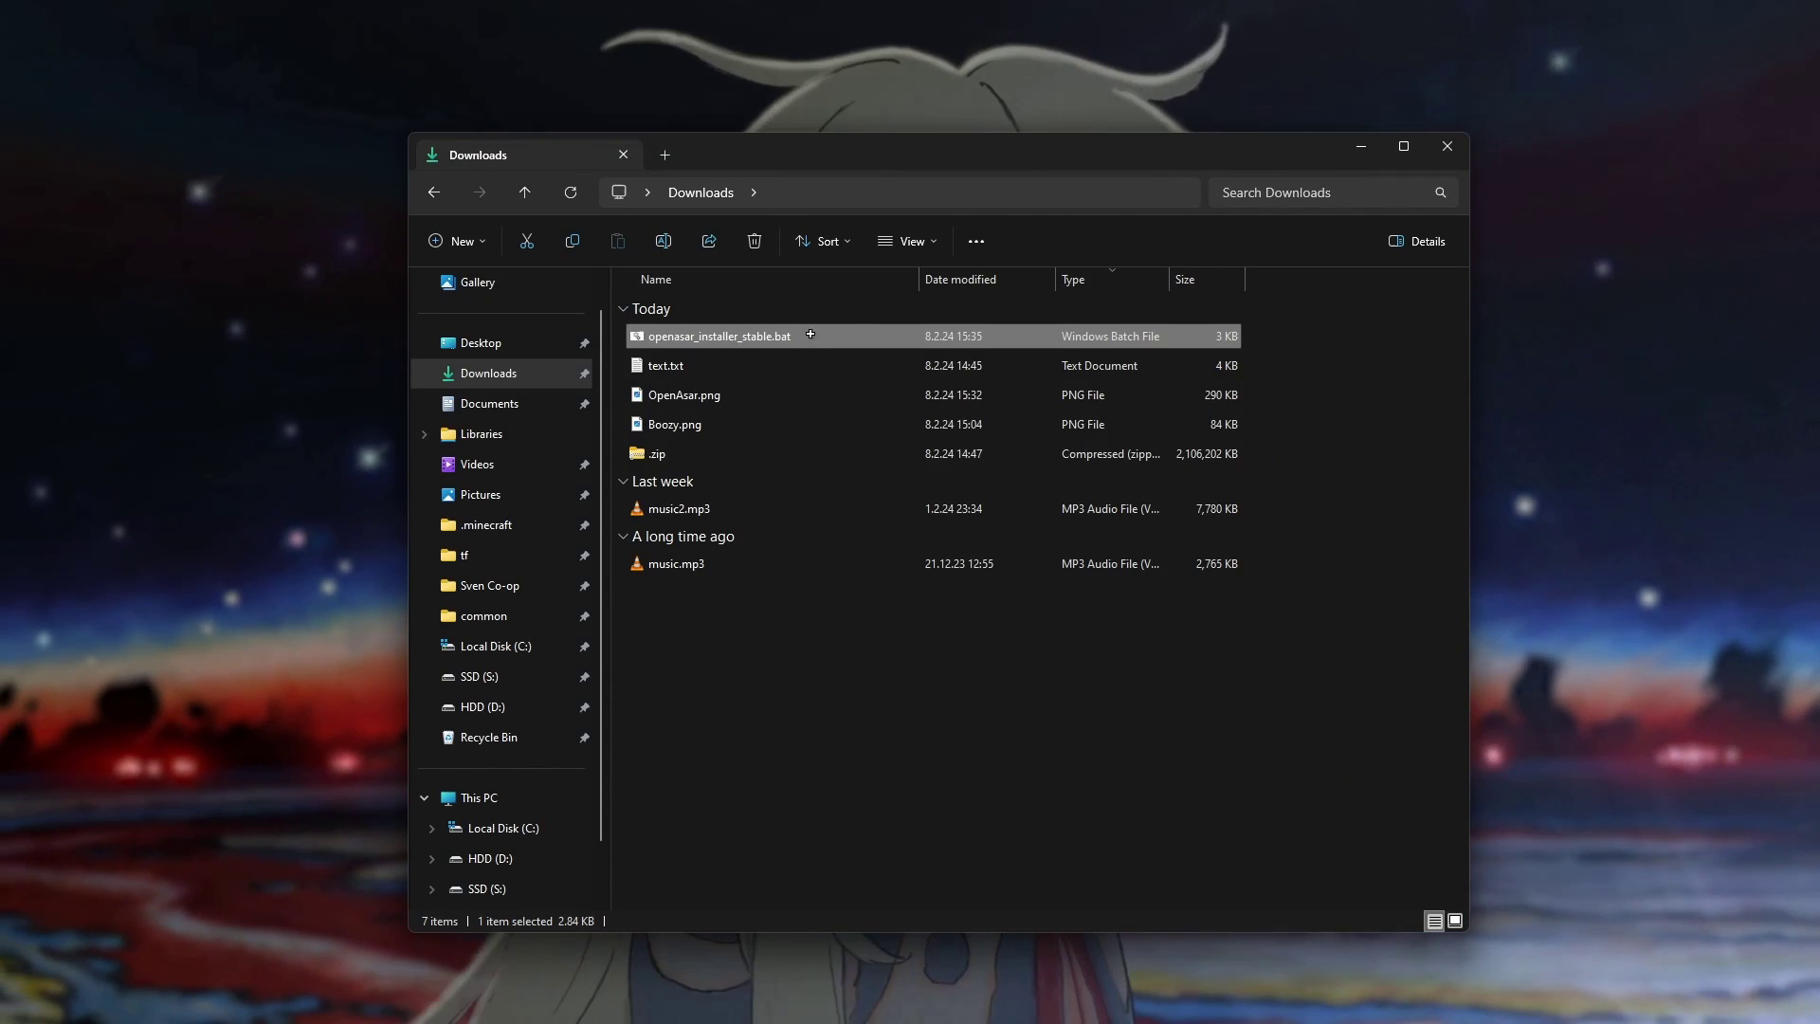
# Launch openasar_installer_stable.bat from the Downloads folder and allow it past the SmartScreen block.
pyautogui.doubleClick(844, 333)
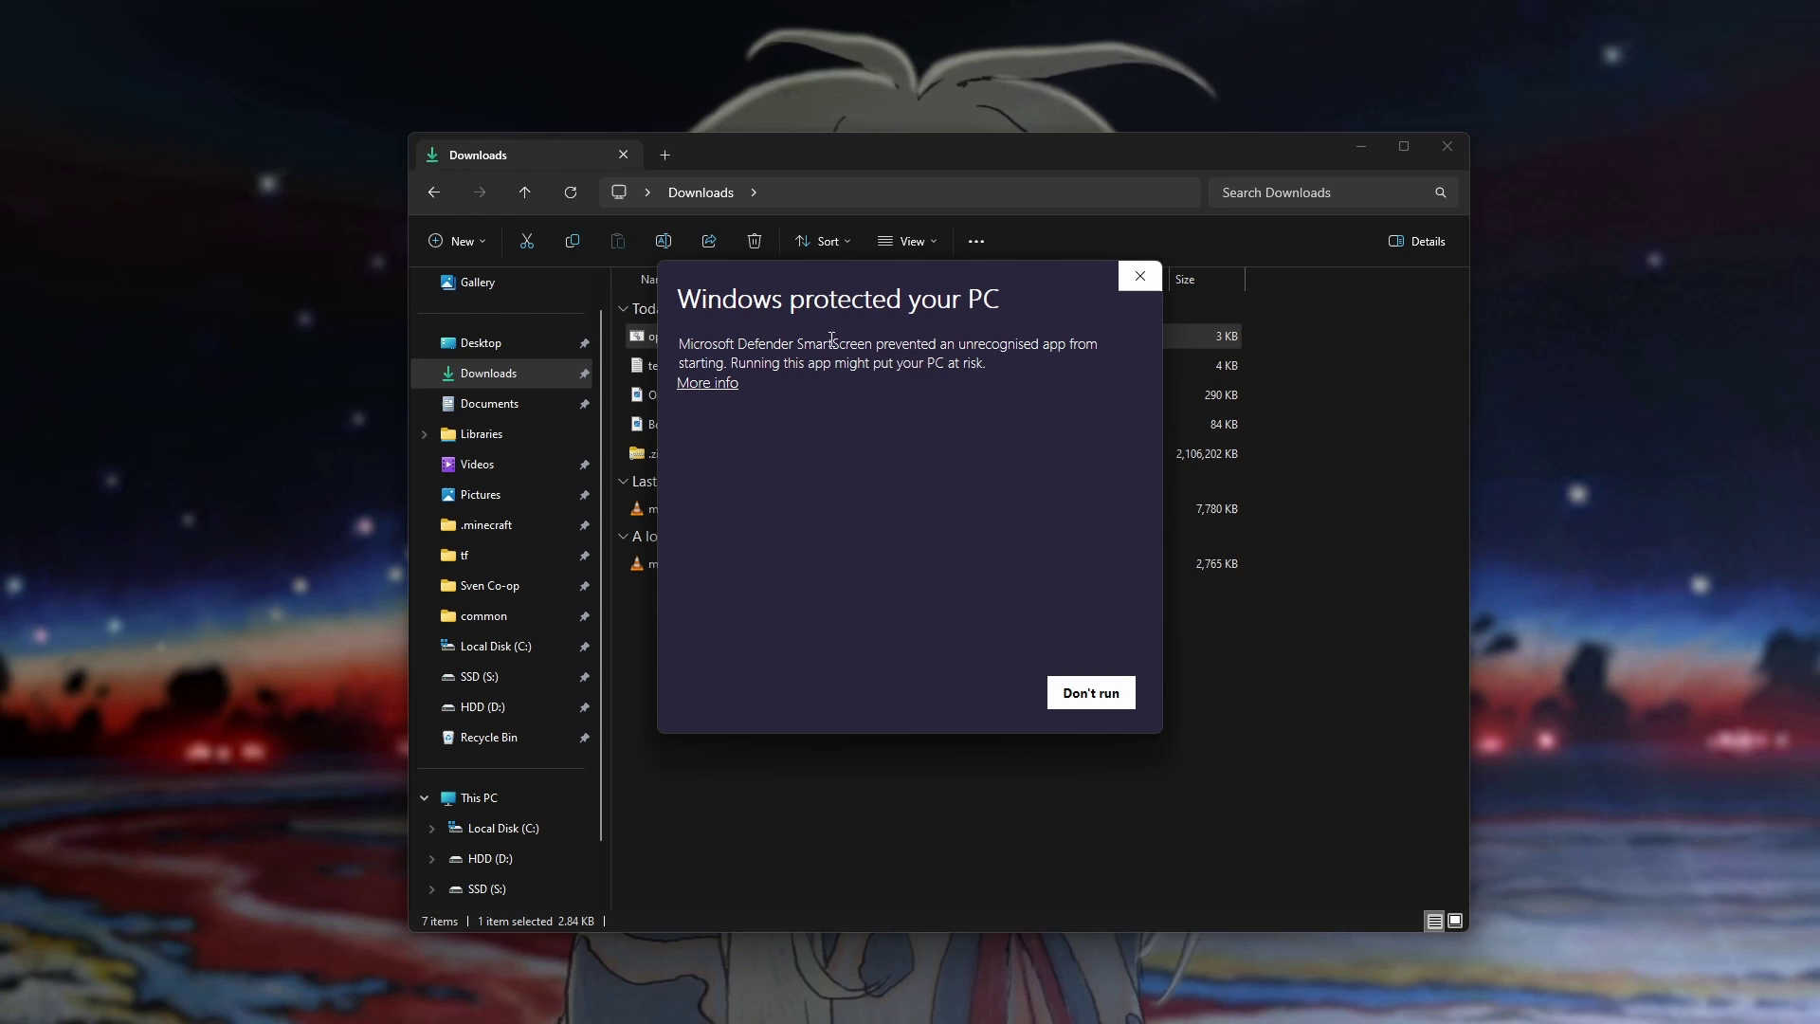
pyautogui.click(707, 383)
pyautogui.click(976, 692)
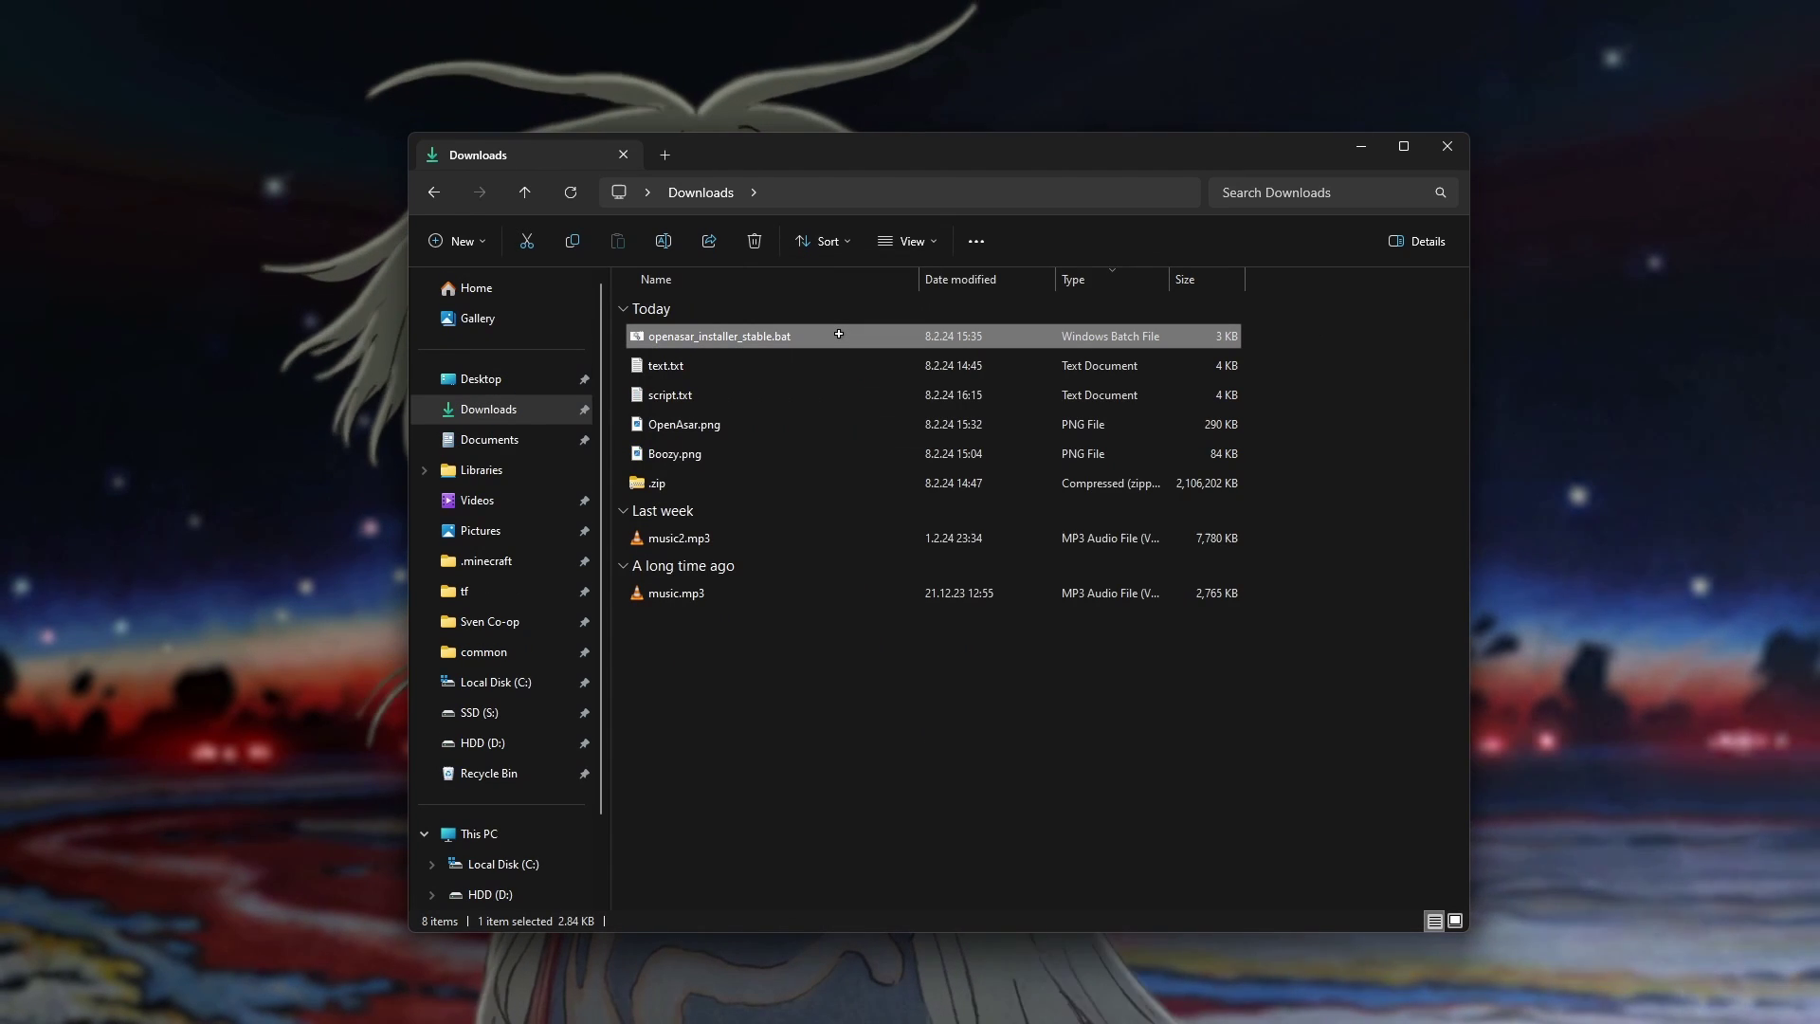
# Rename openasar_installer_stable.bat to openasar_installer_stable.txt and accept the file extension change.
pyautogui.press('F2')
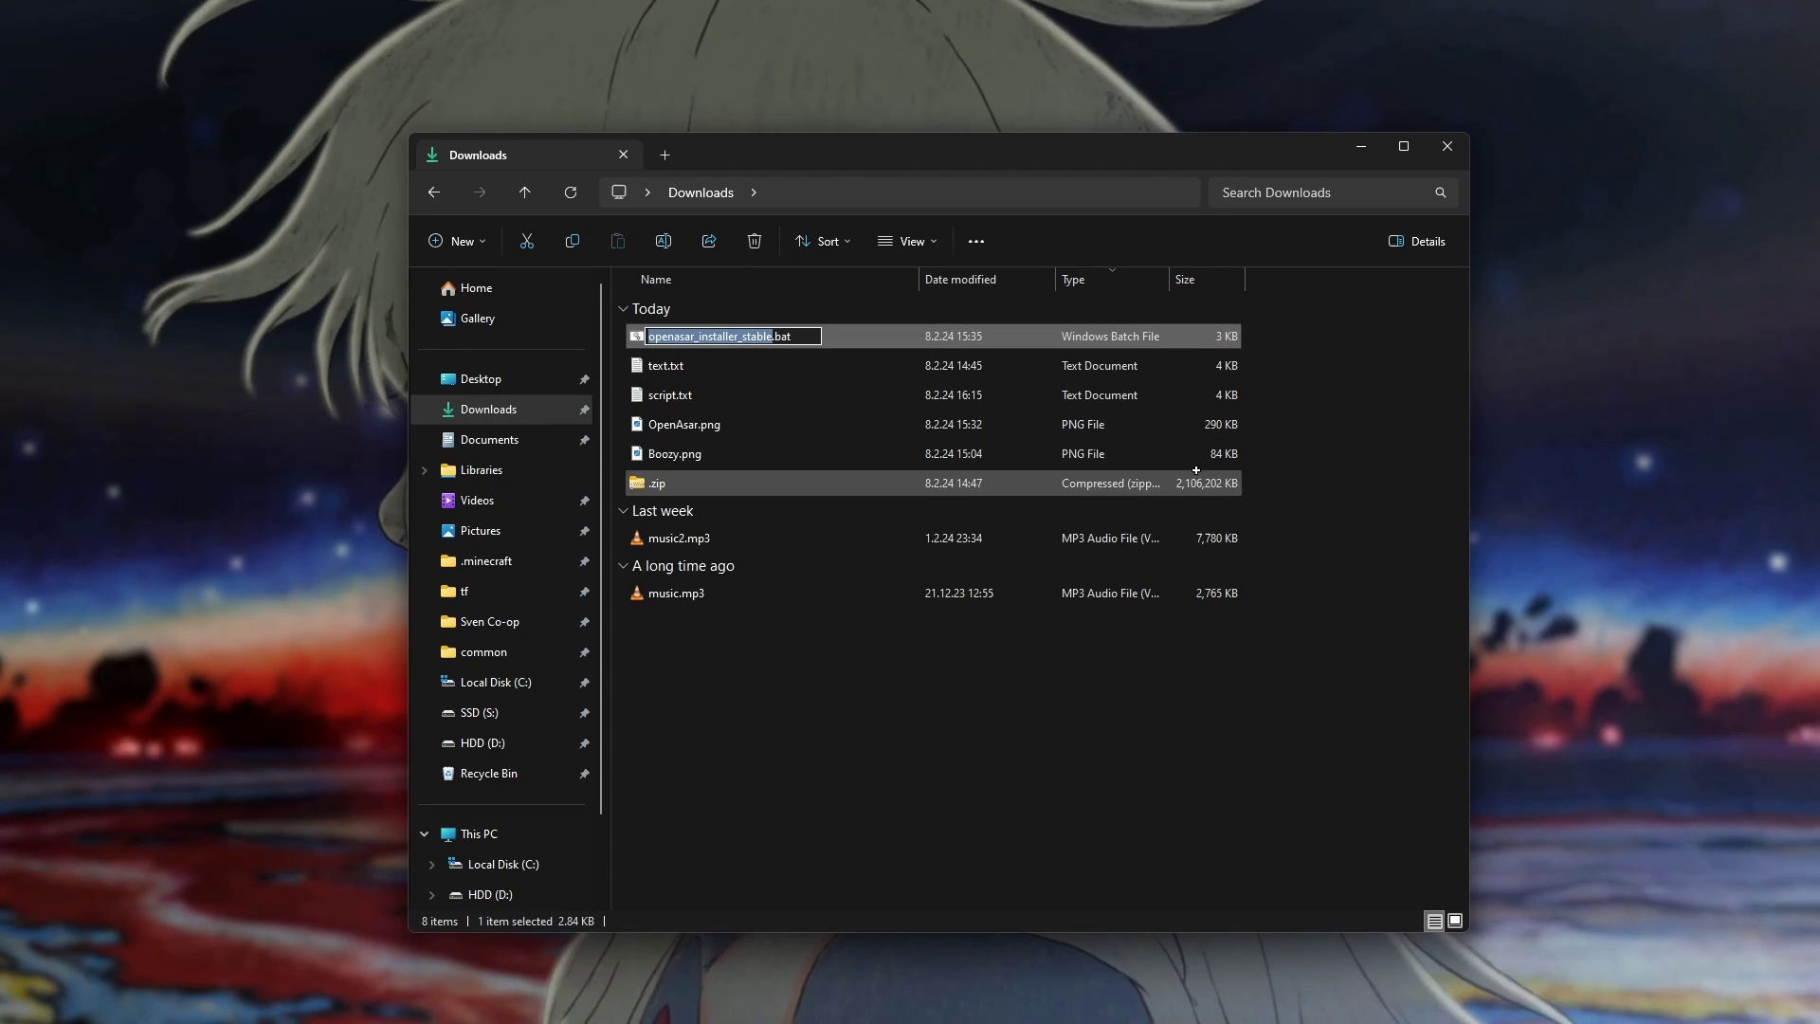
pyautogui.click(810, 343)
pyautogui.press('BackSpace')
pyautogui.press('BackSpace')
pyautogui.press('BackSpace')
pyautogui.write('txt')
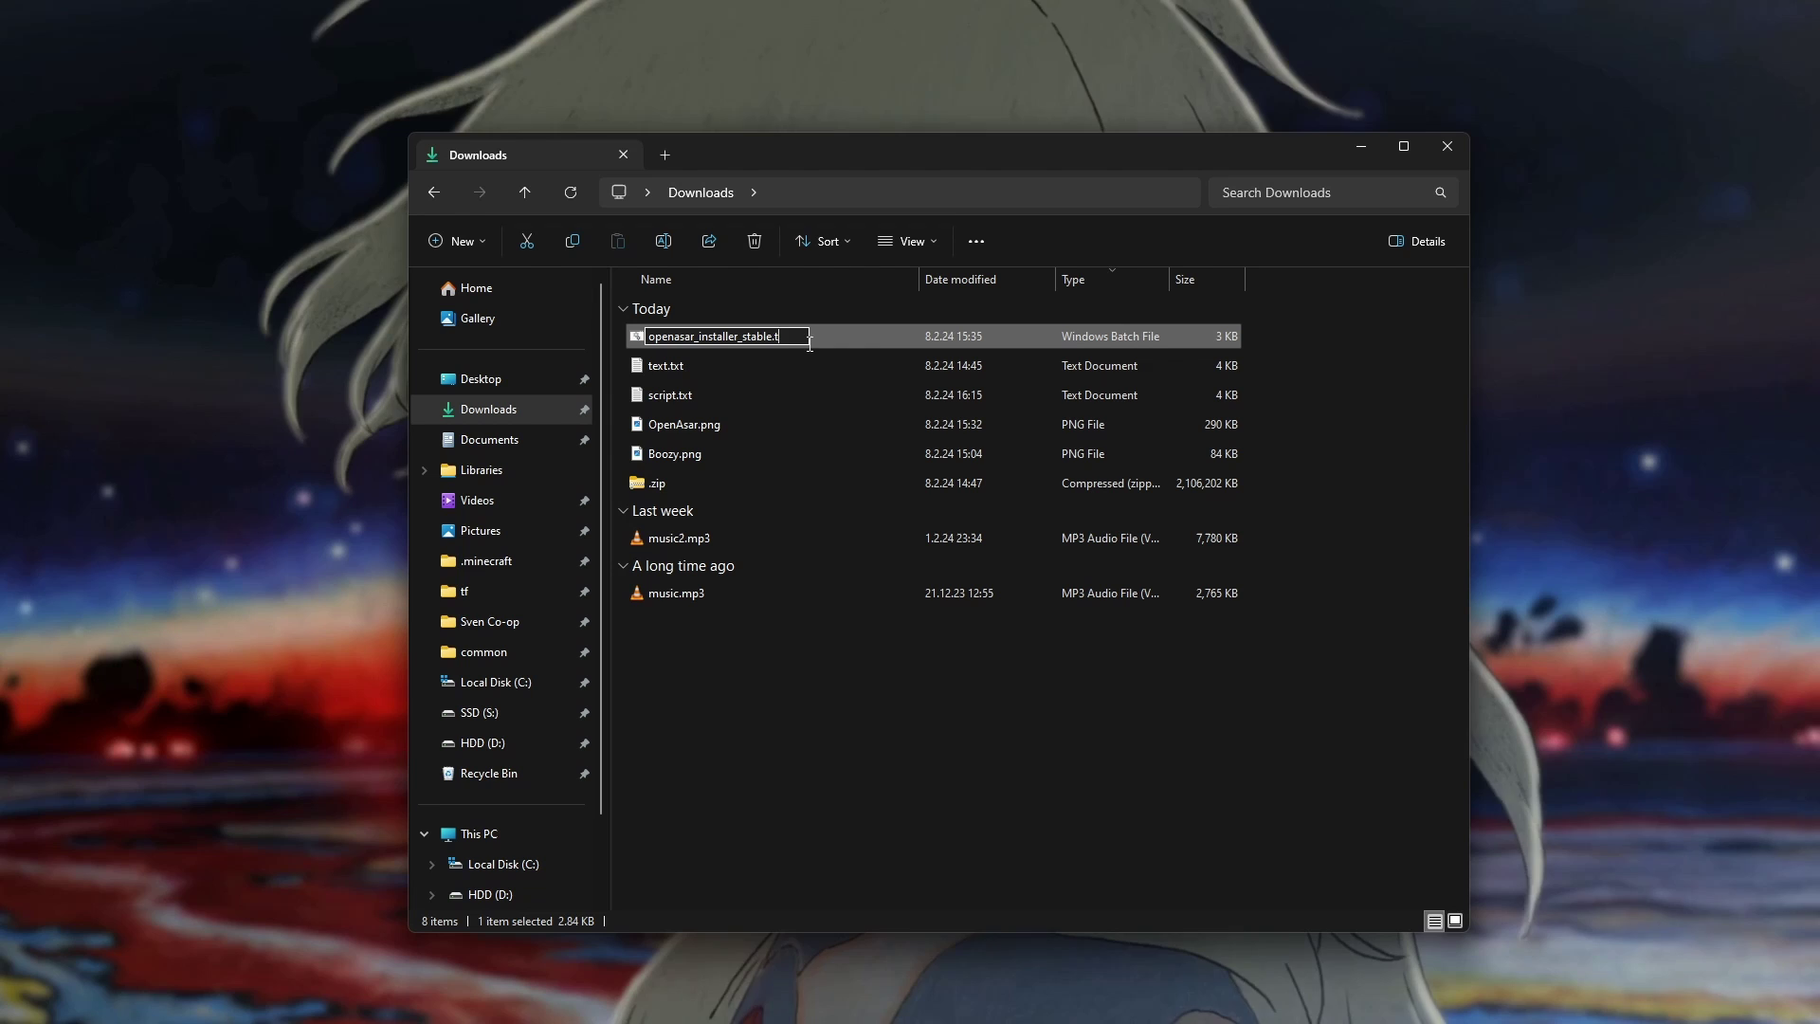
pyautogui.press('Return')
pyautogui.press('Return')
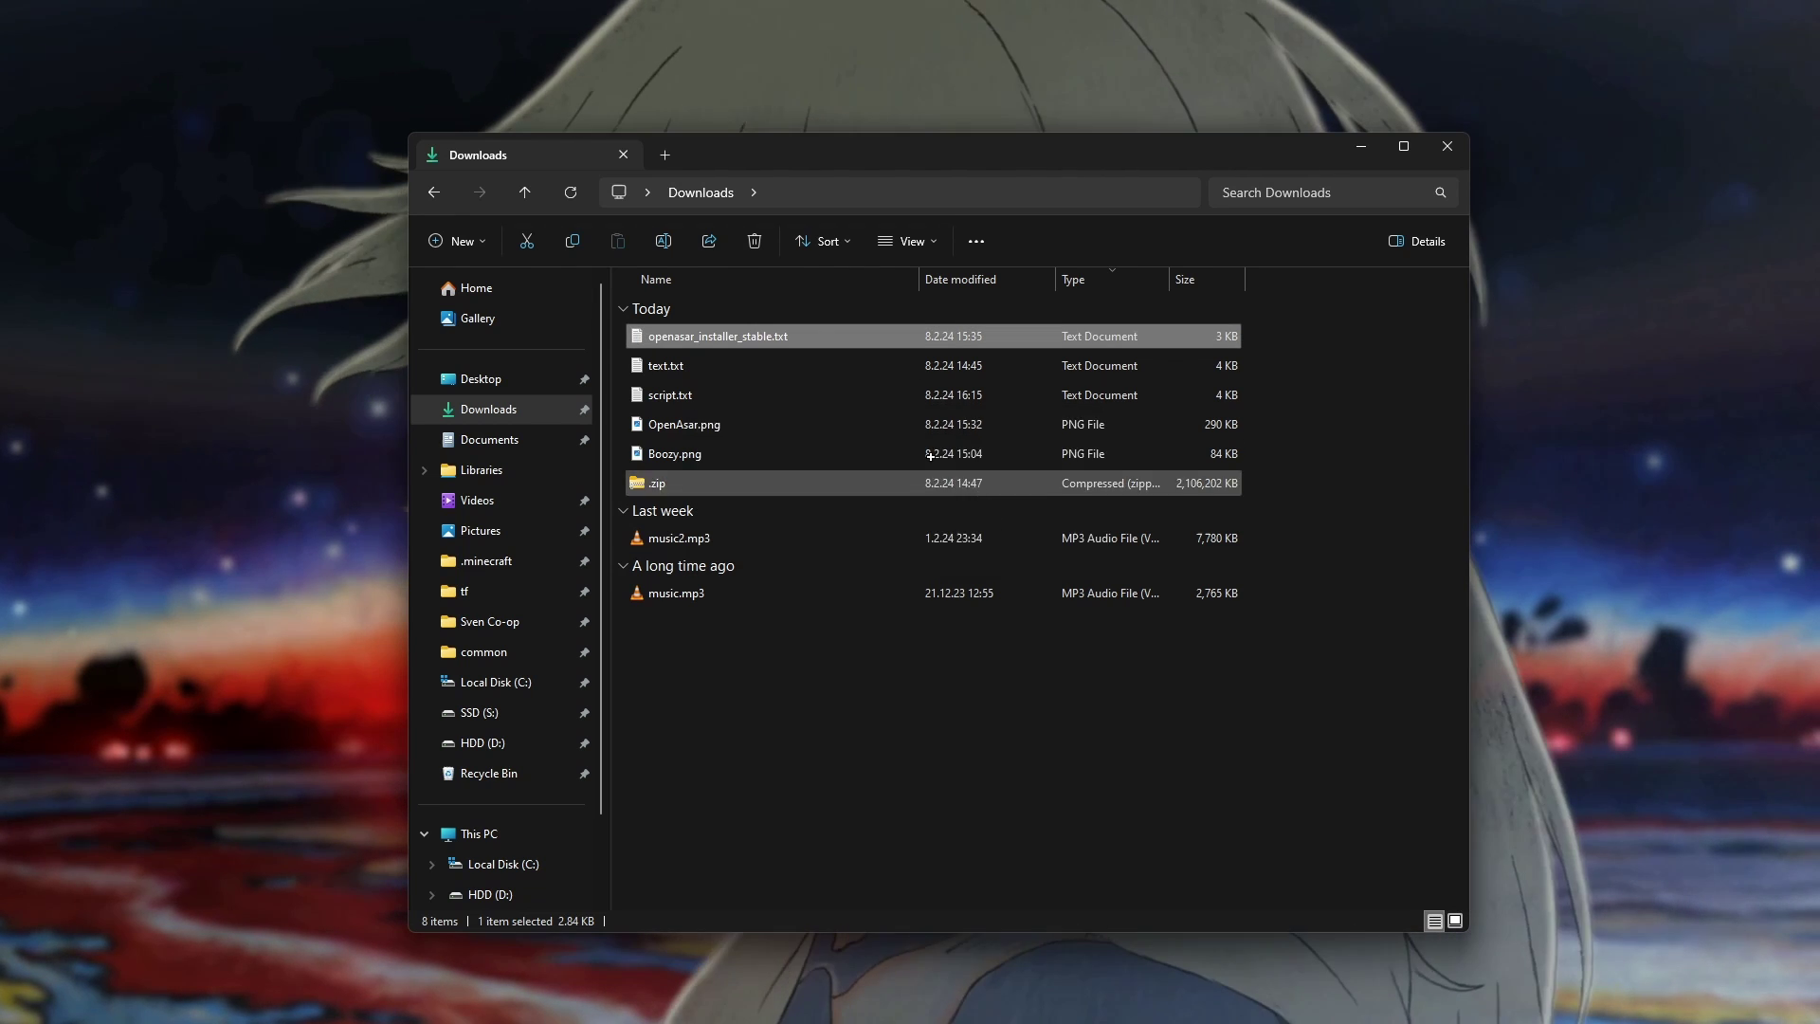
# Open openasar_installer_stable.txt and examine its commands for closing Discord, backing up and replacing app.asar, and reopening Discord.
pyautogui.doubleClick(814, 339)
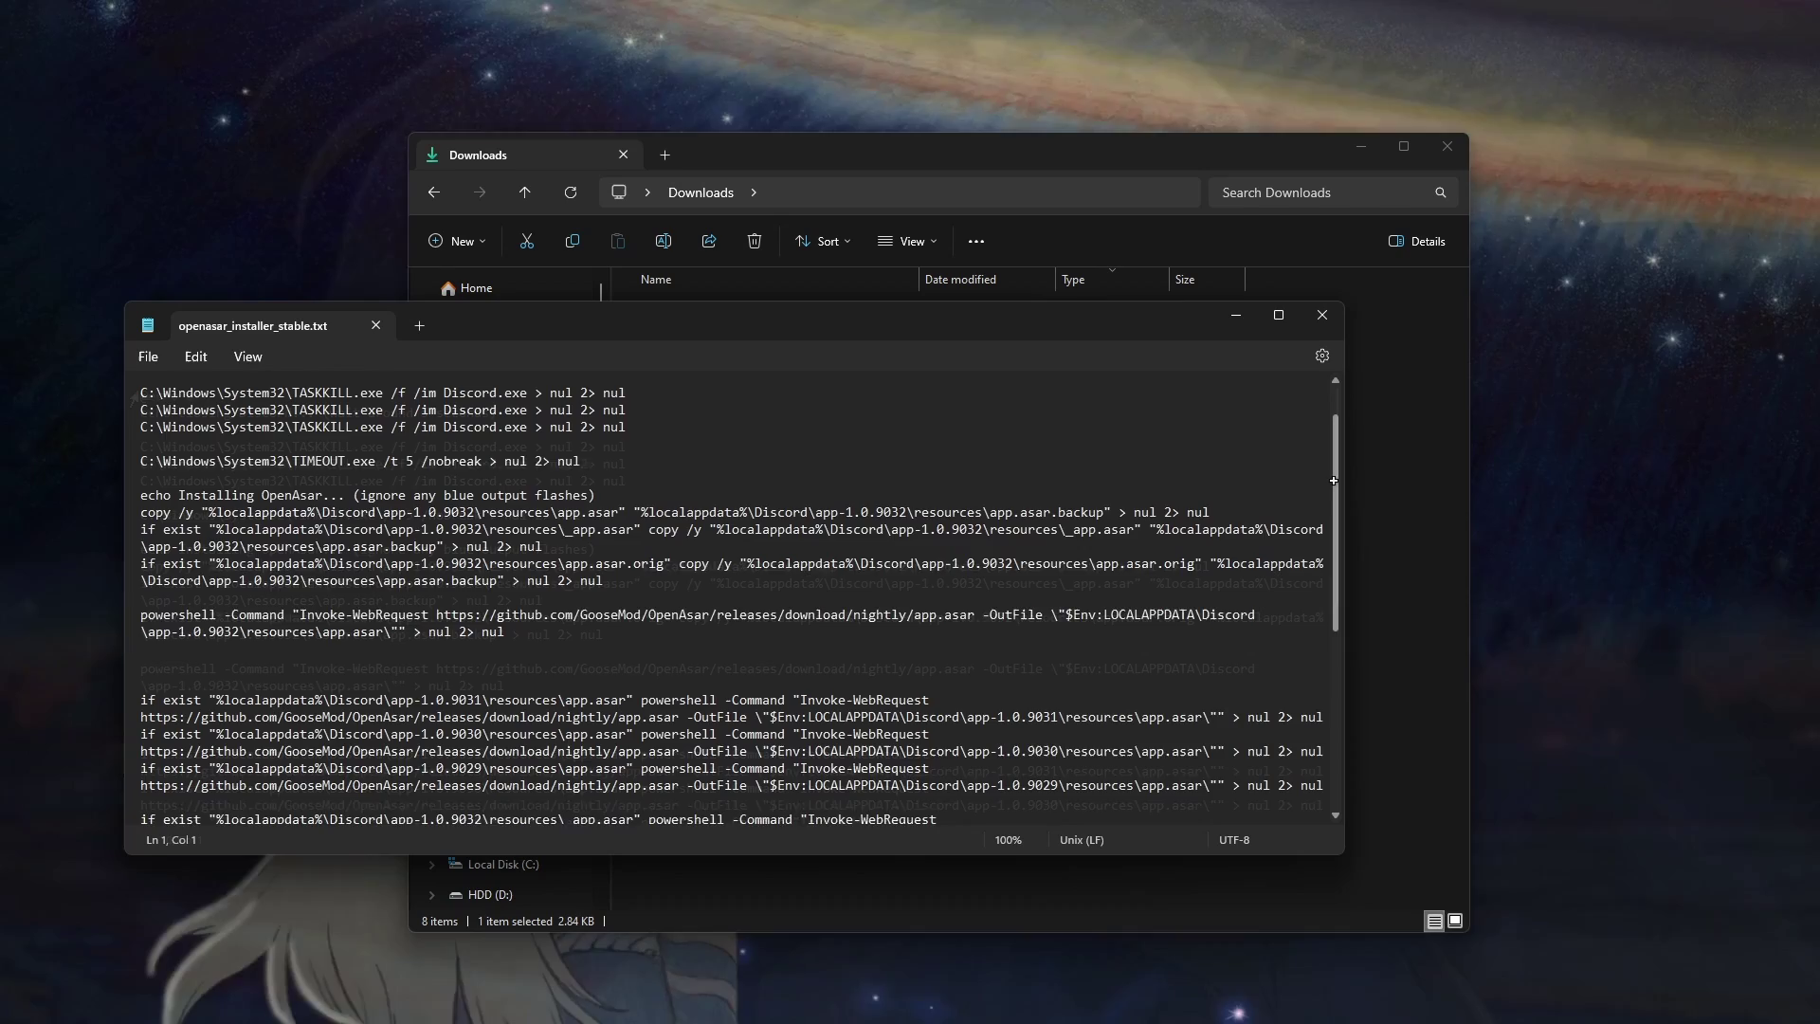
pyautogui.scroll(2, 663, 569)
pyautogui.moveTo(142, 396); pyautogui.dragTo(628, 480)
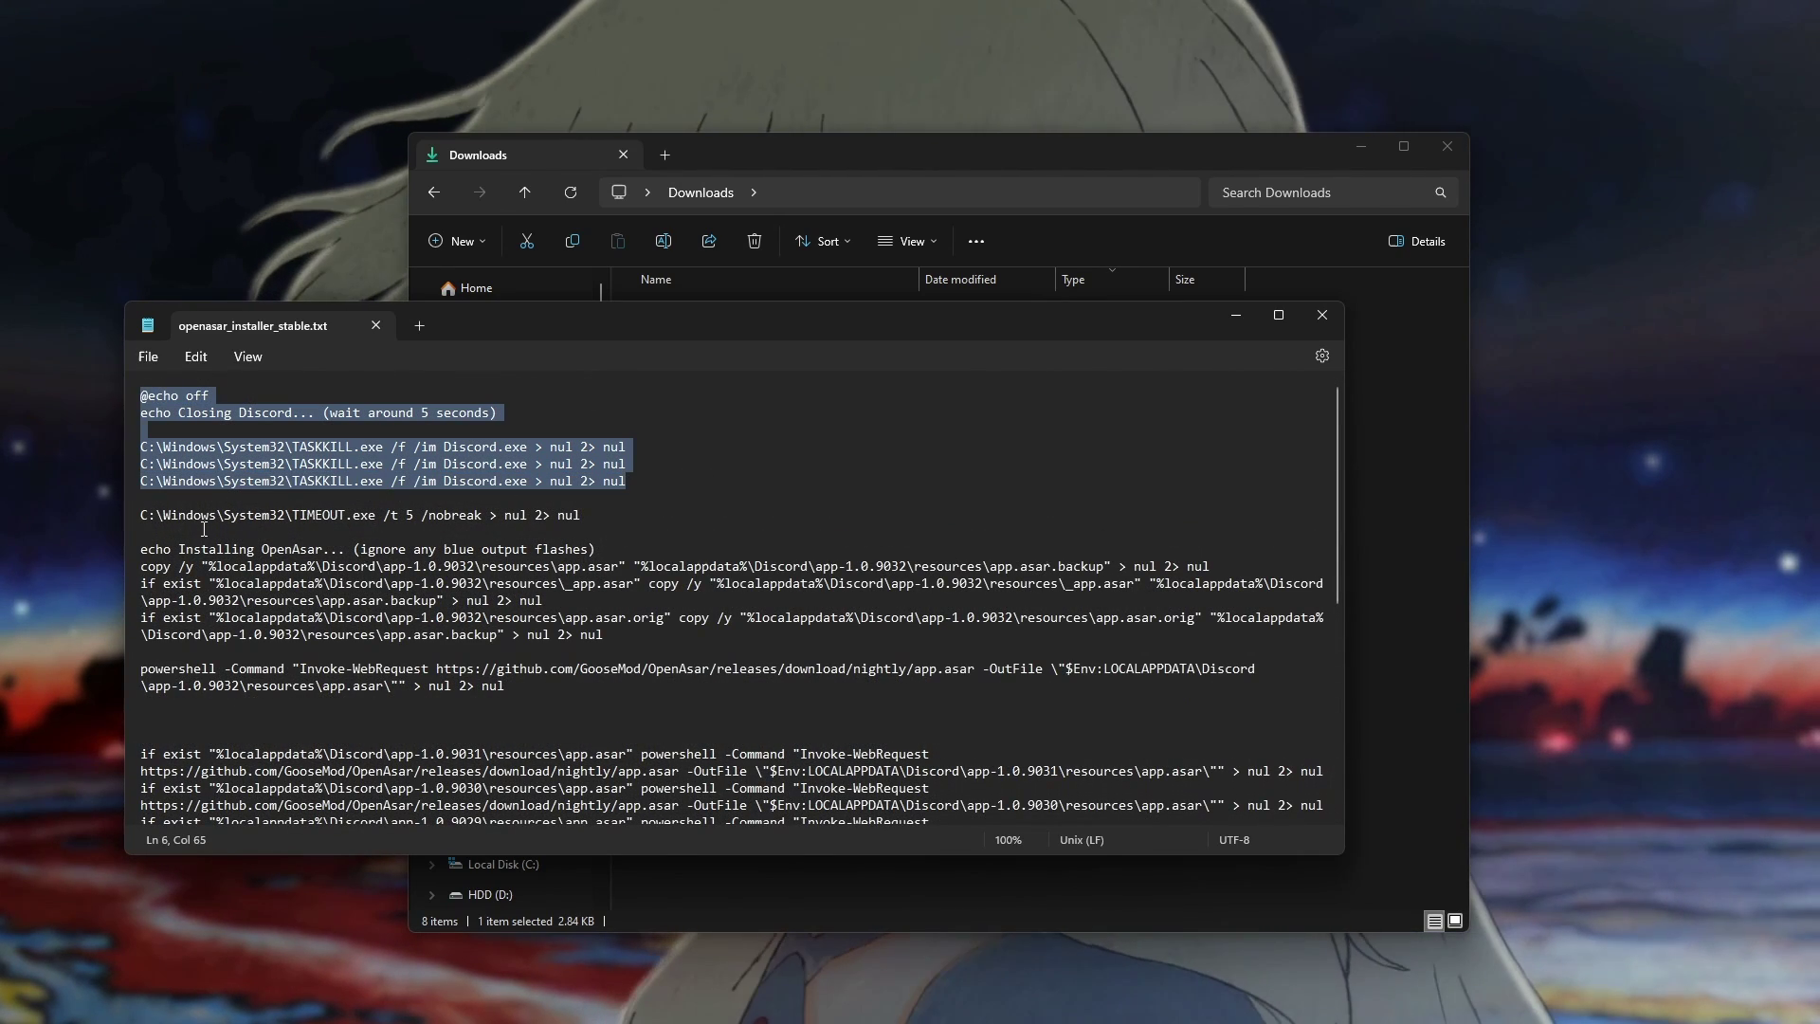
pyautogui.moveTo(141, 515); pyautogui.dragTo(581, 515)
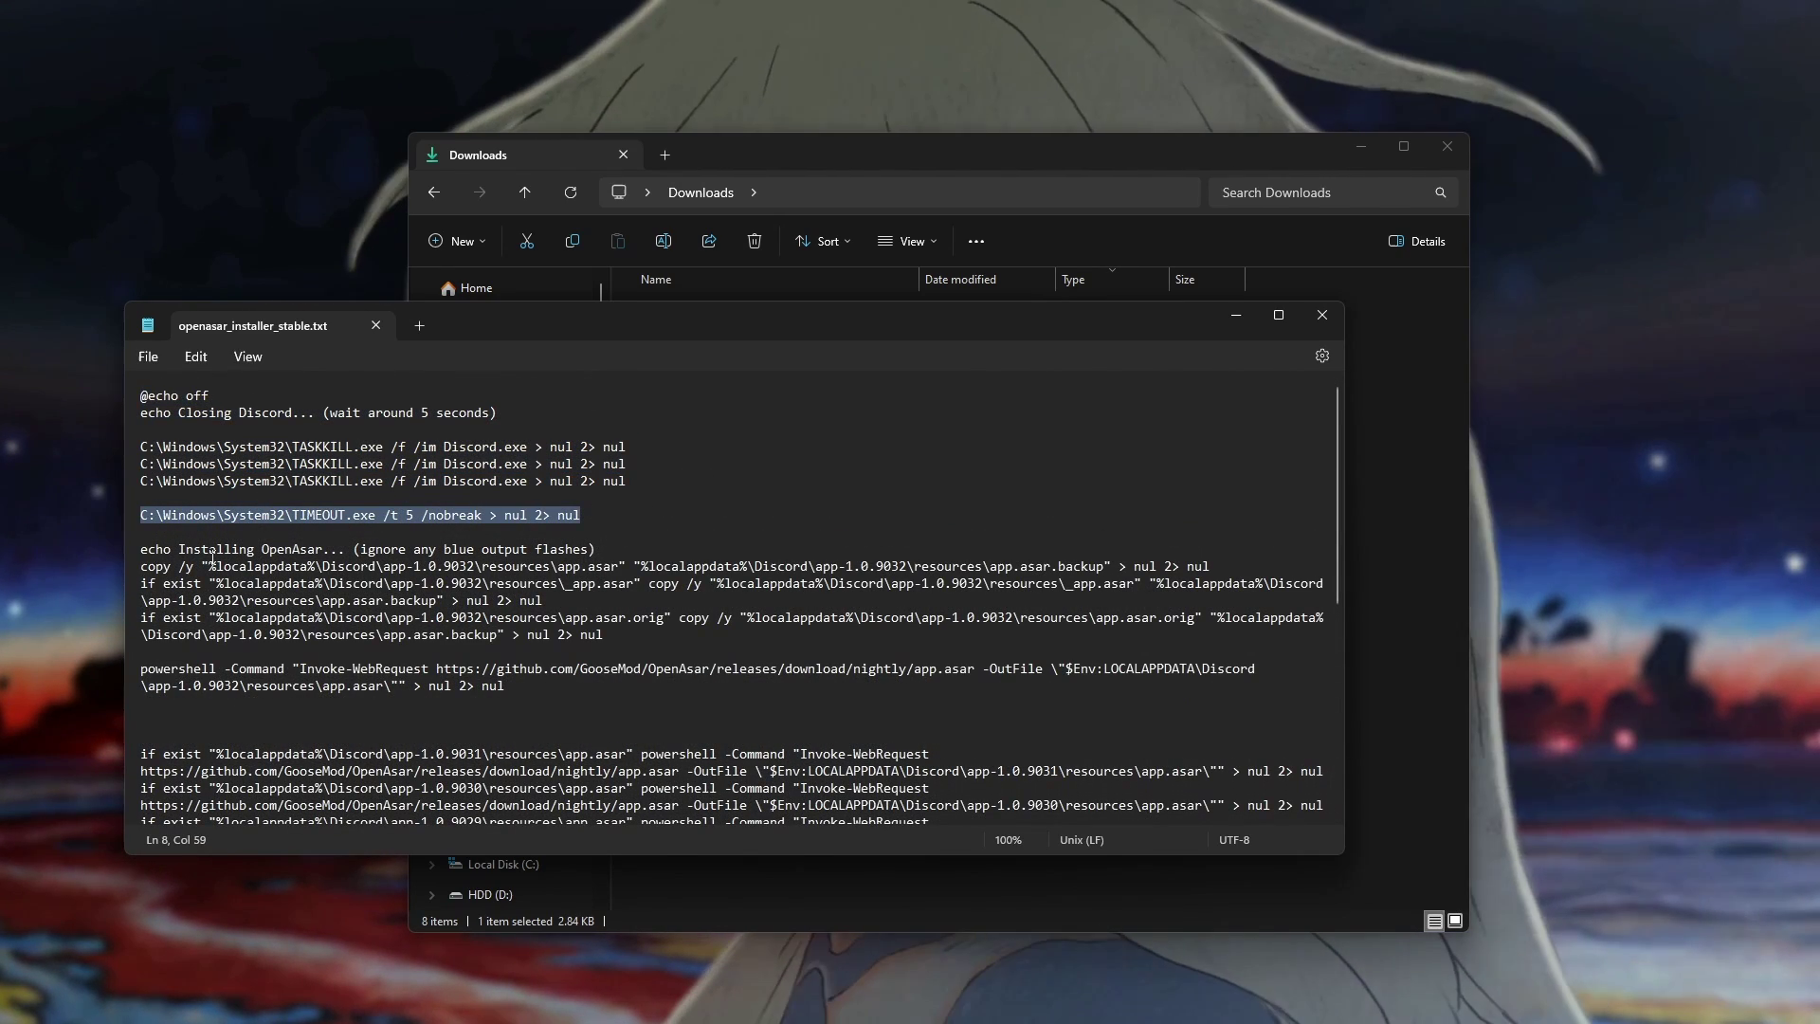
pyautogui.moveTo(143, 550); pyautogui.dragTo(1223, 685)
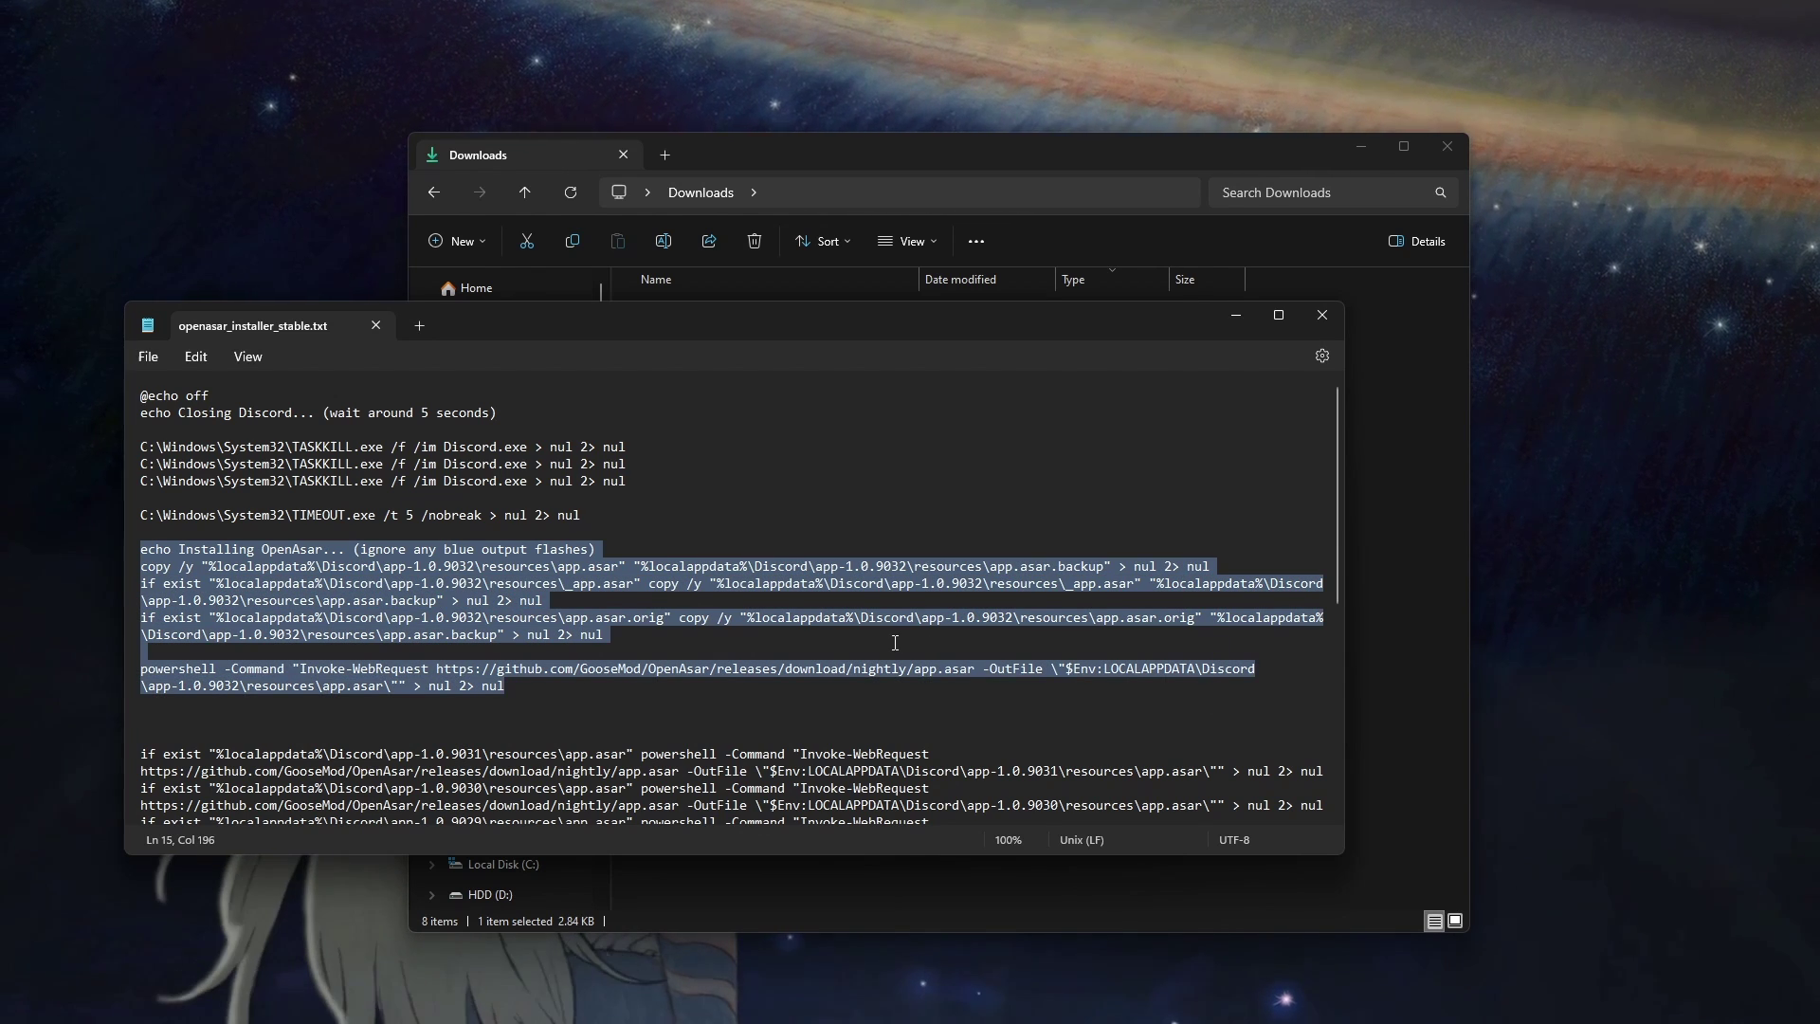
pyautogui.scroll(-1, 1330, 533)
pyautogui.scroll(-5, 1330, 533)
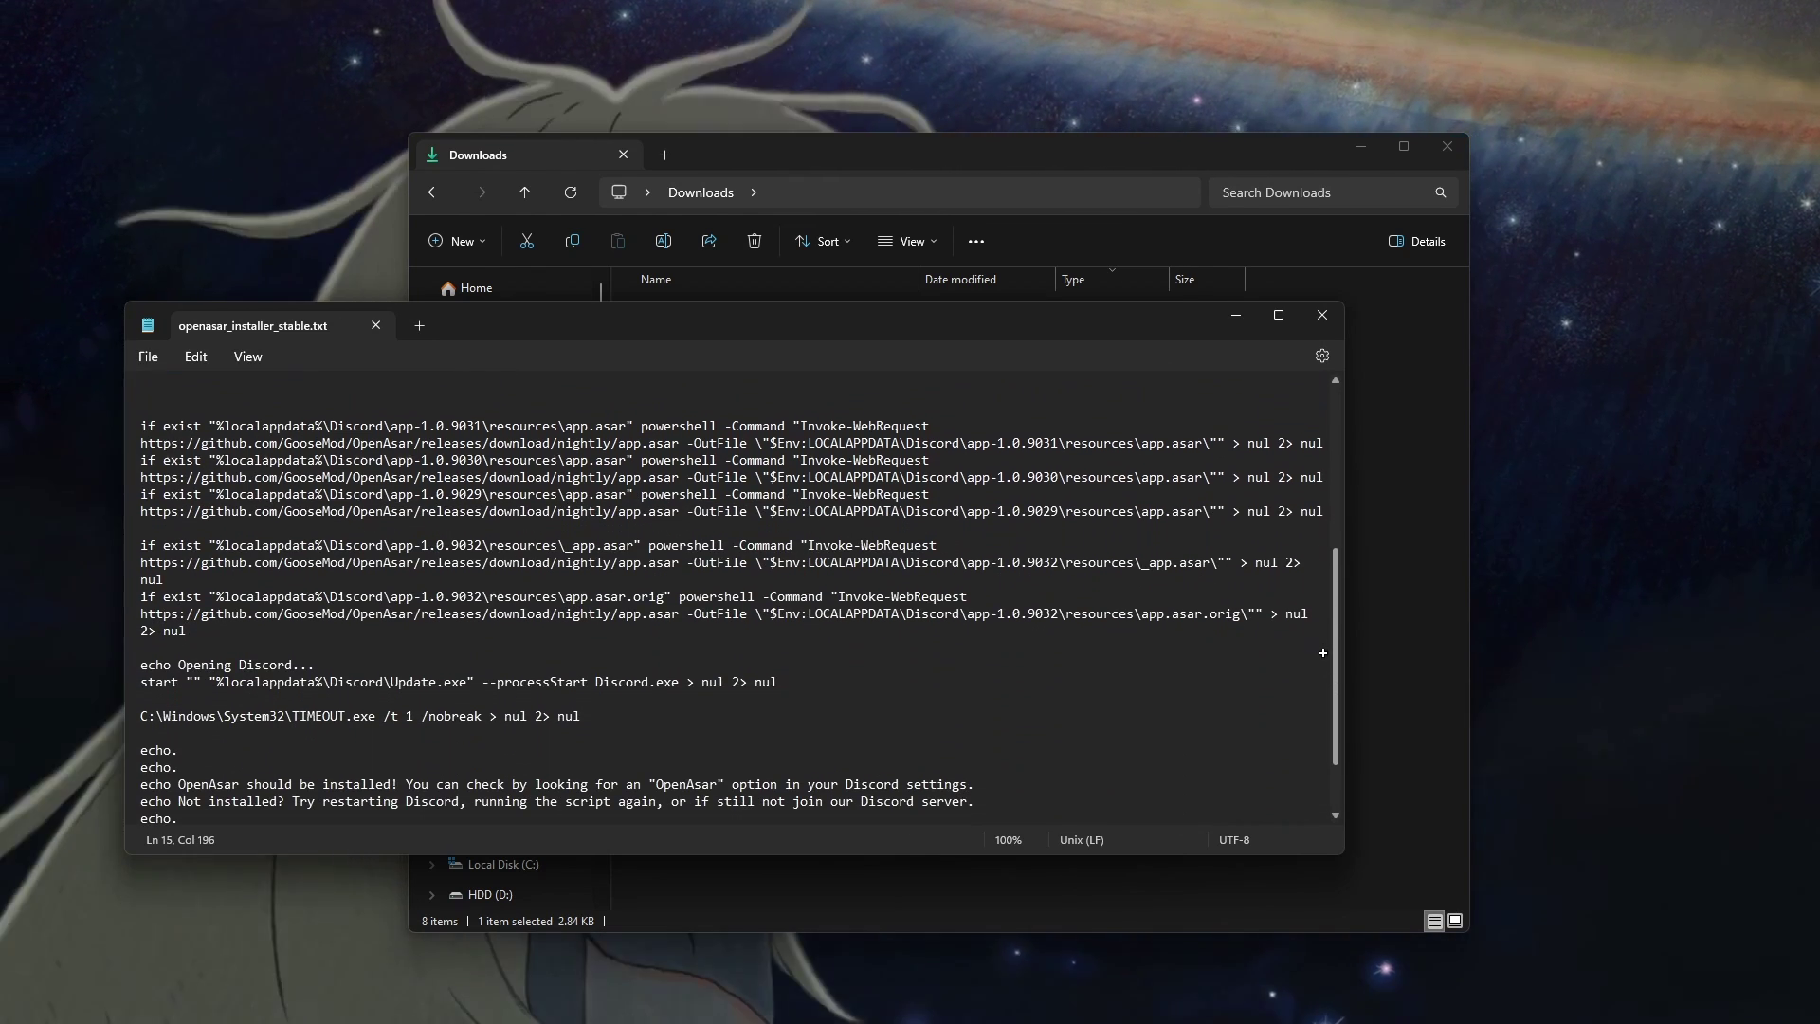
pyautogui.moveTo(141, 418); pyautogui.dragTo(1325, 654)
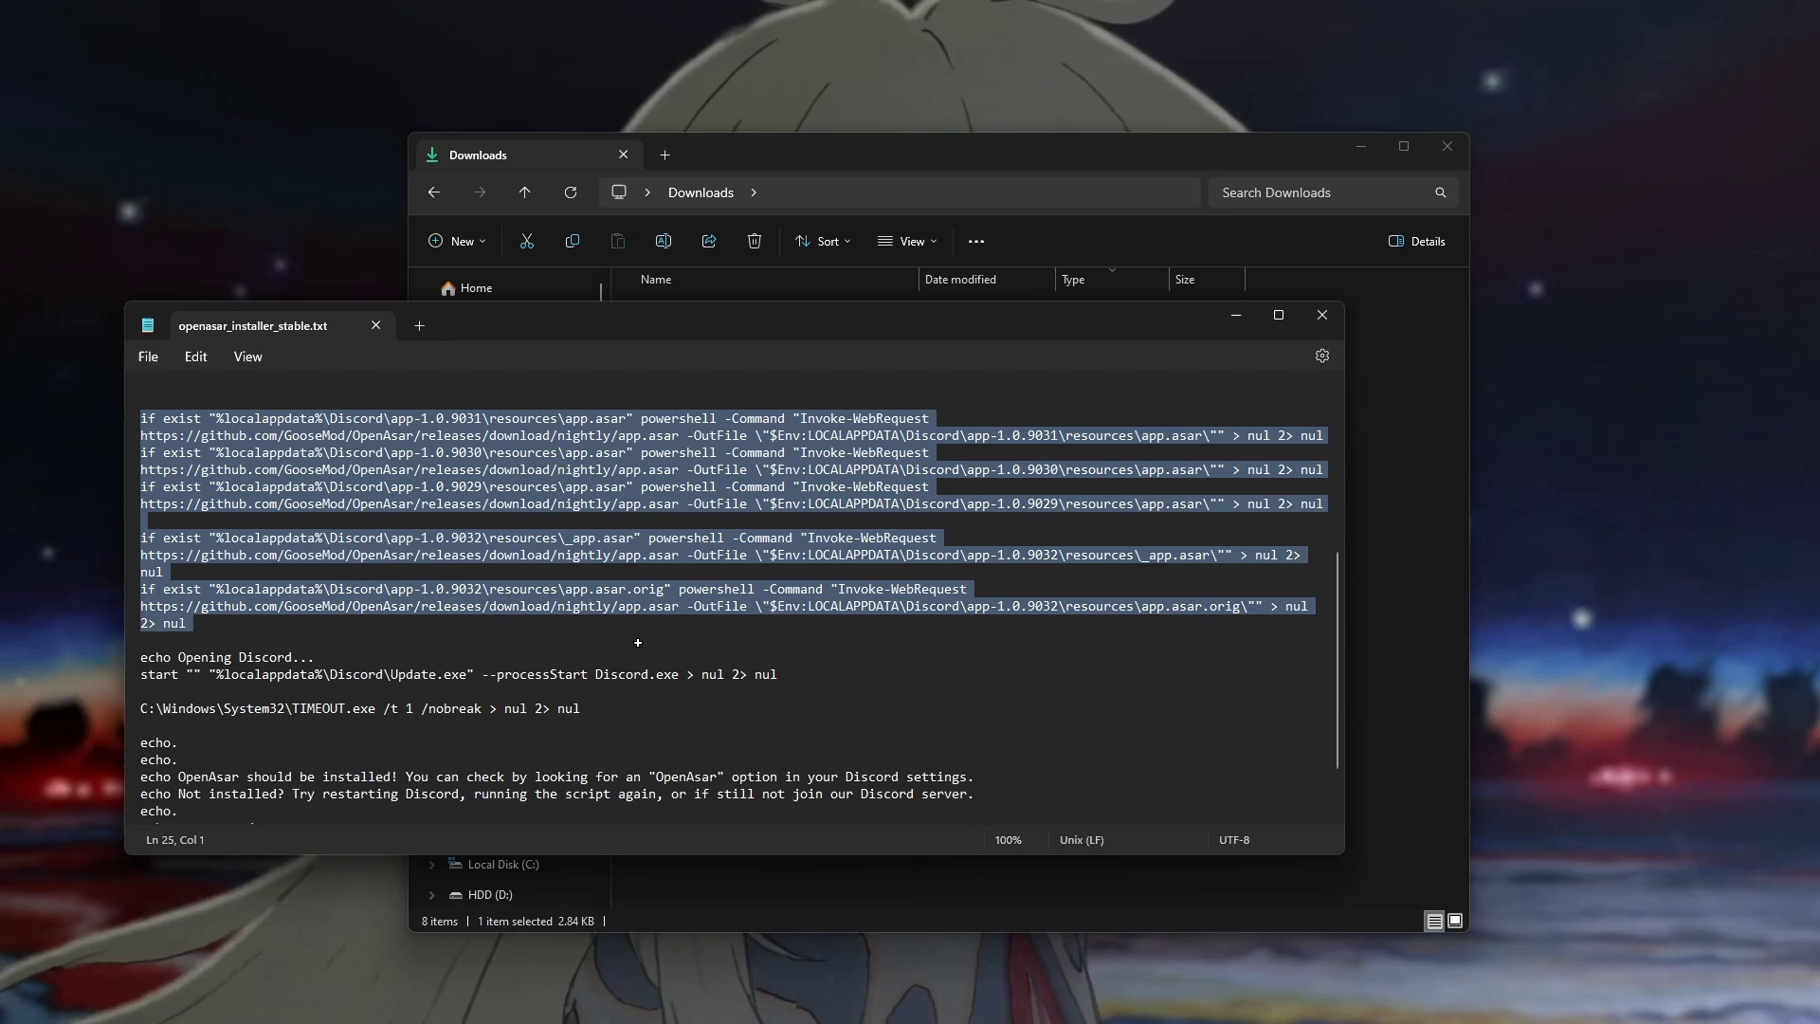
pyautogui.scroll(-2, 1325, 653)
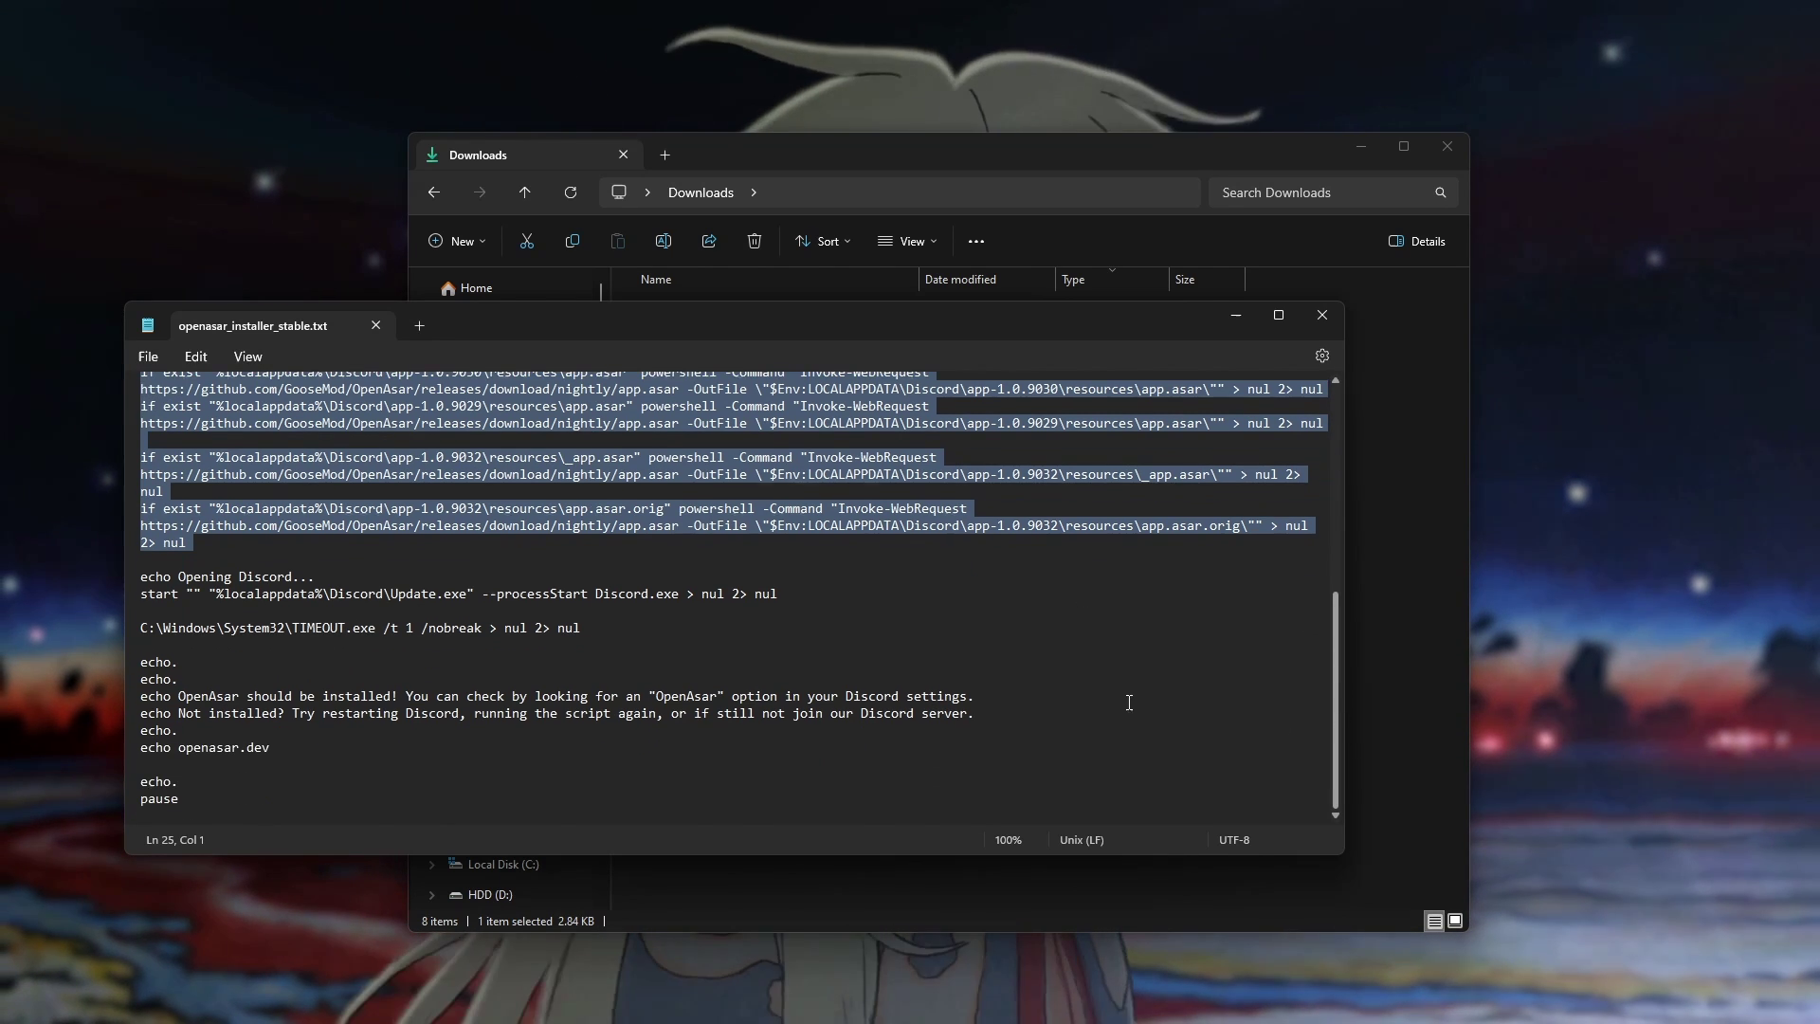
pyautogui.click(142, 569)
pyautogui.moveTo(142, 580); pyautogui.dragTo(1122, 827)
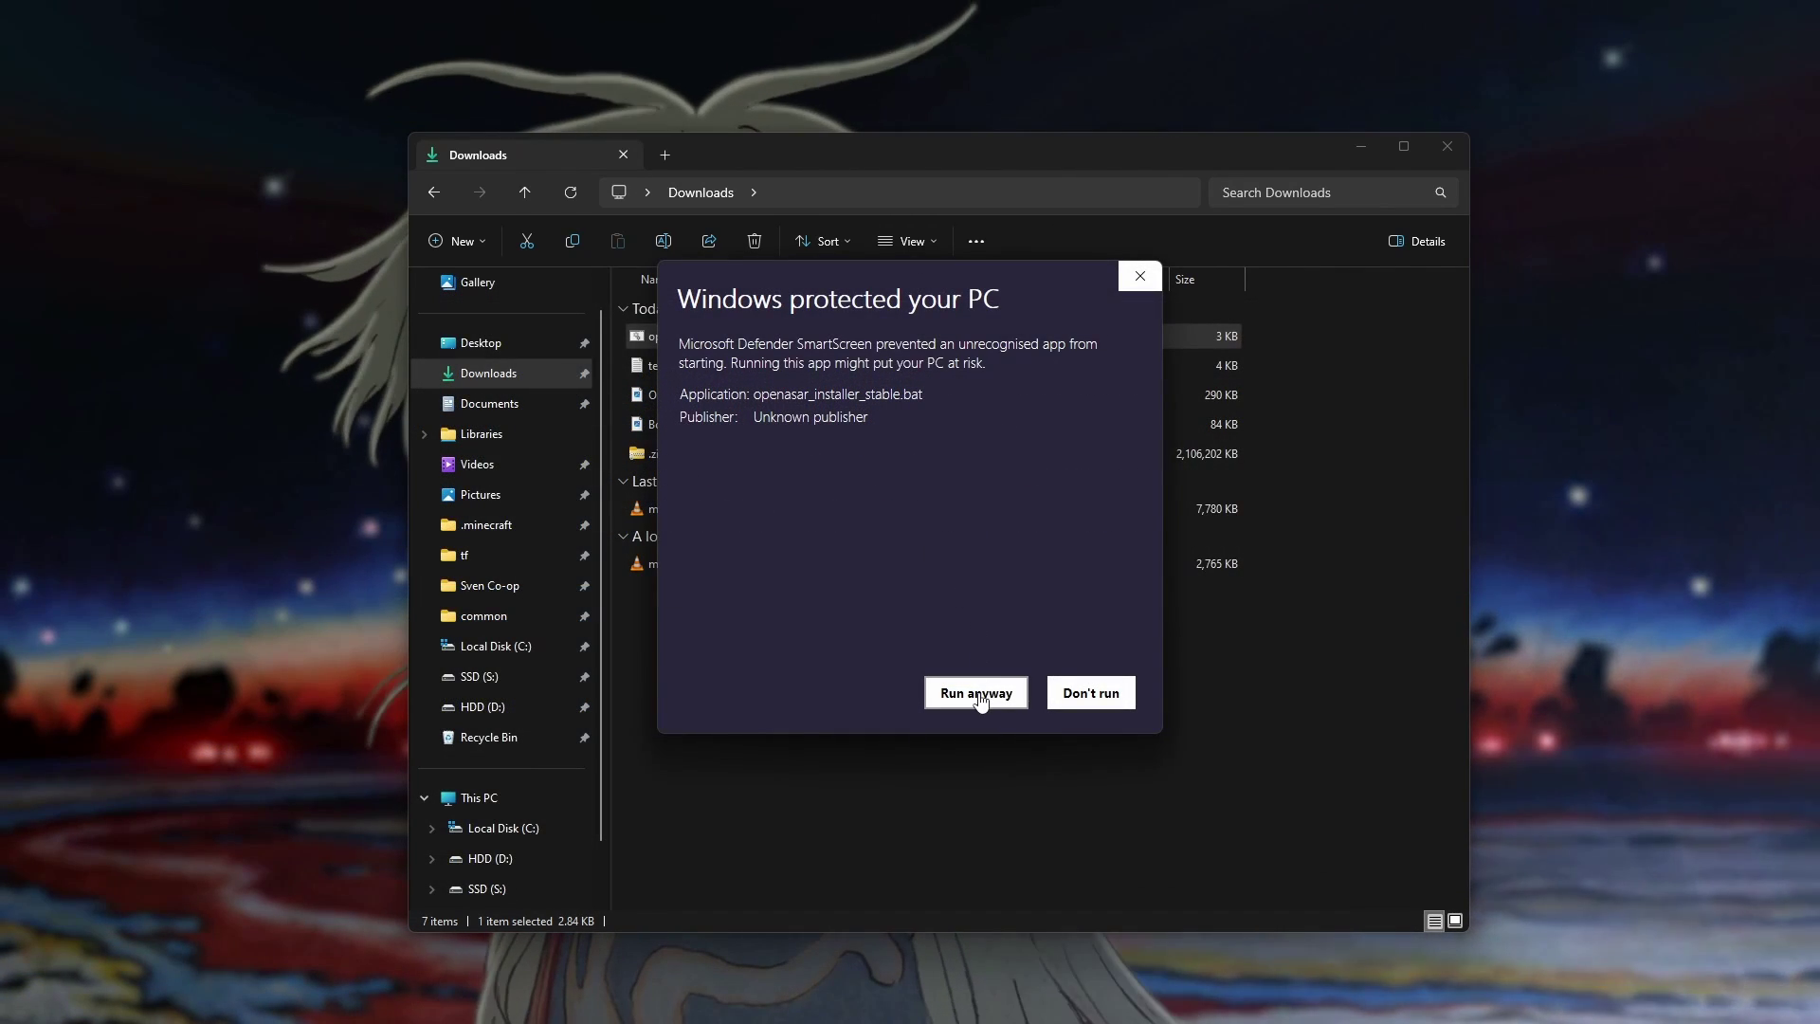
# Let Windows run the unrecognised openasar_installer_stable.bat anyway to install OpenAsar.
pyautogui.click(978, 694)
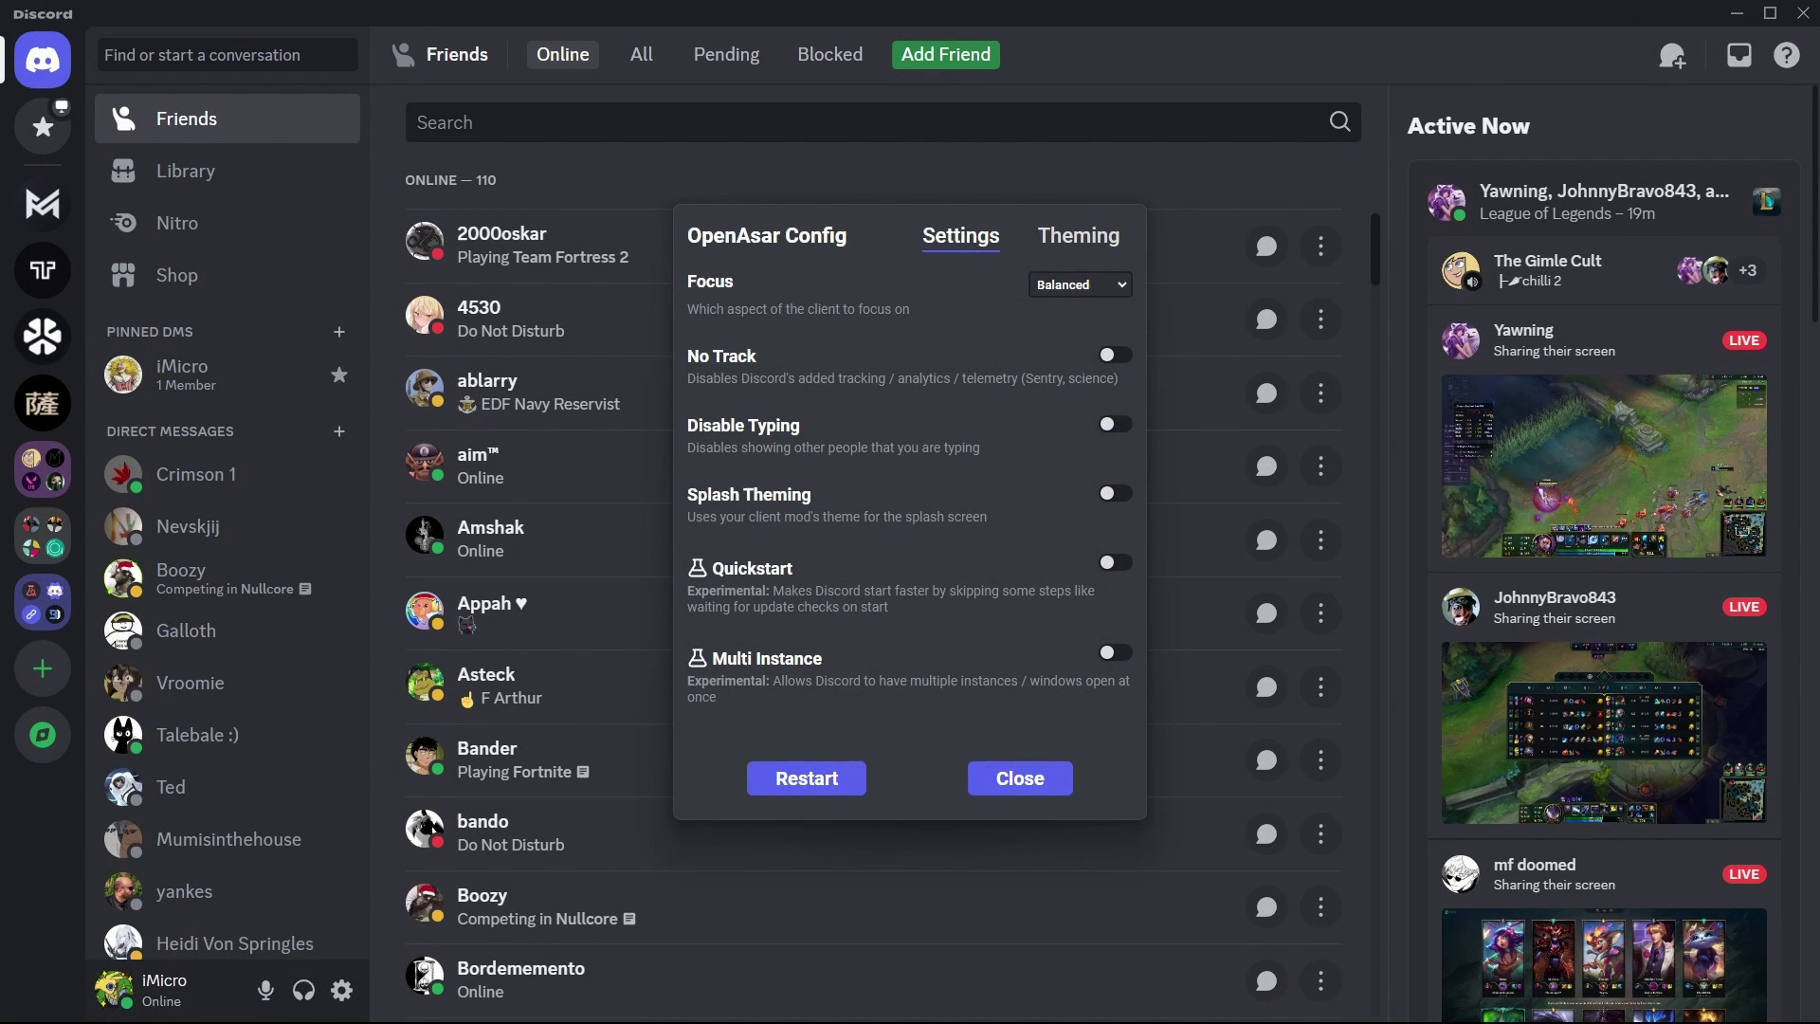
# Set the Focus option in the OpenAsar configuration to Performance.
pyautogui.click(1093, 296)
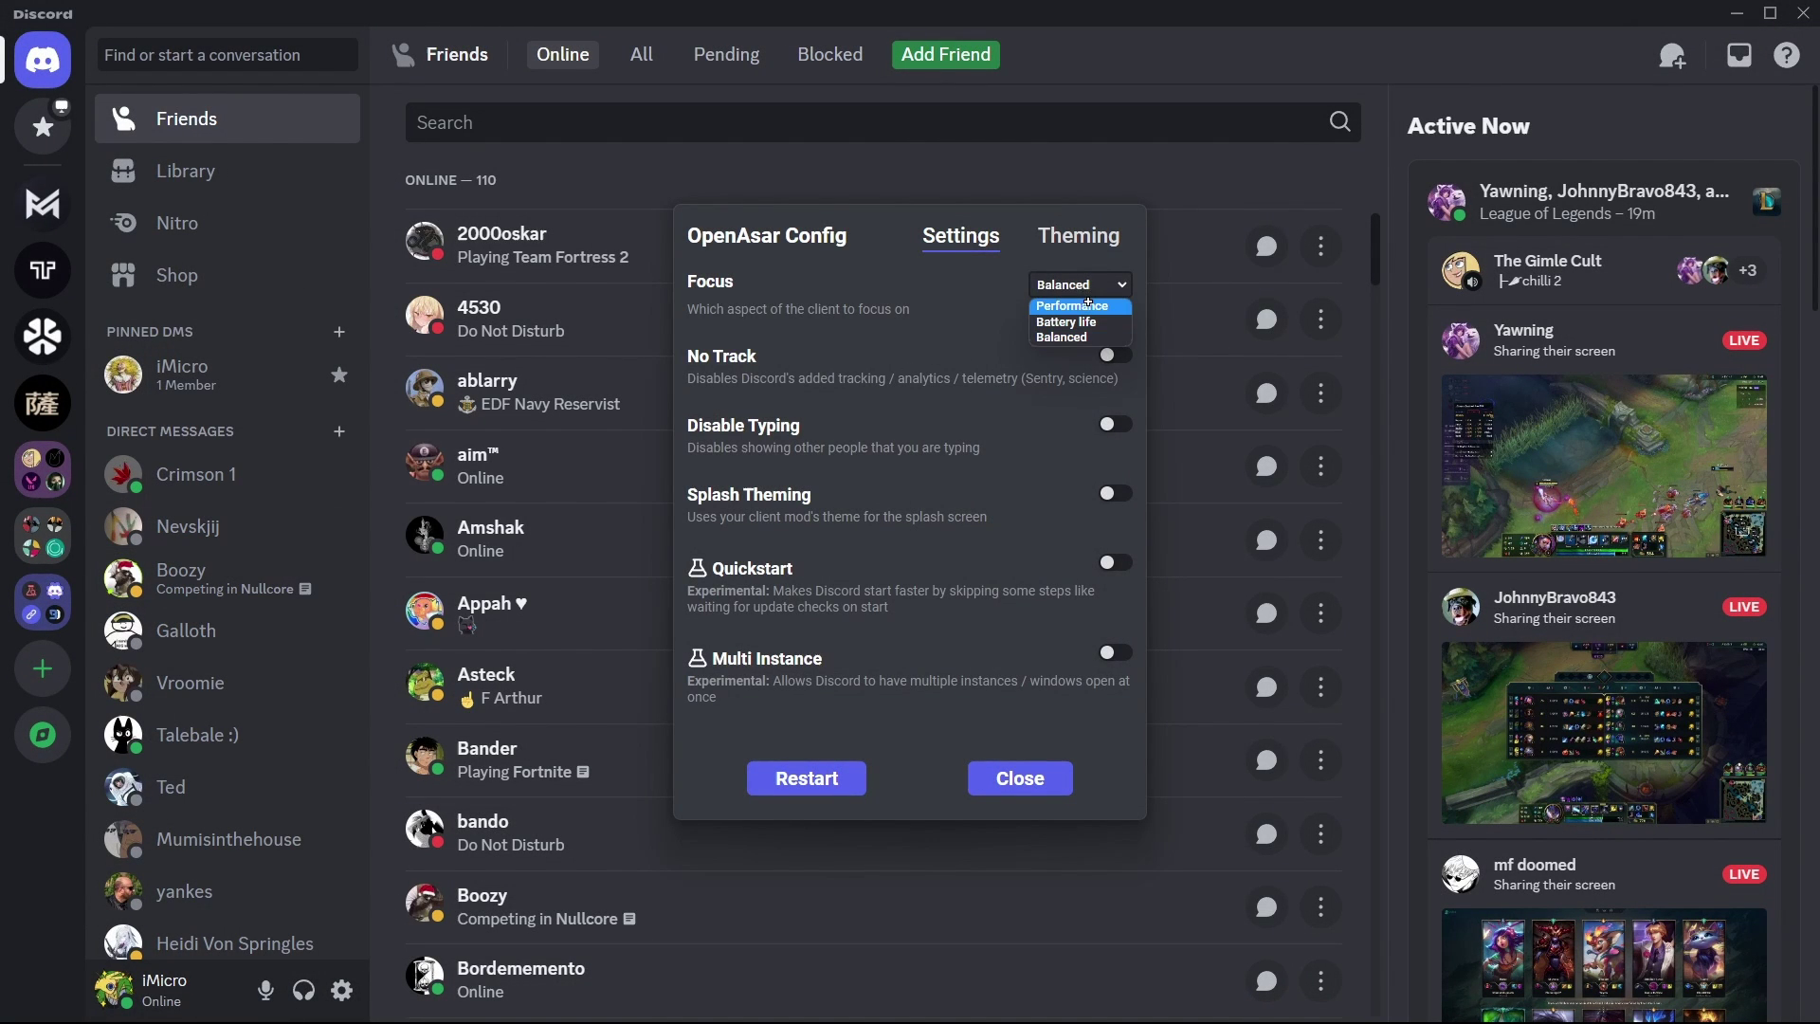
pyautogui.click(1086, 305)
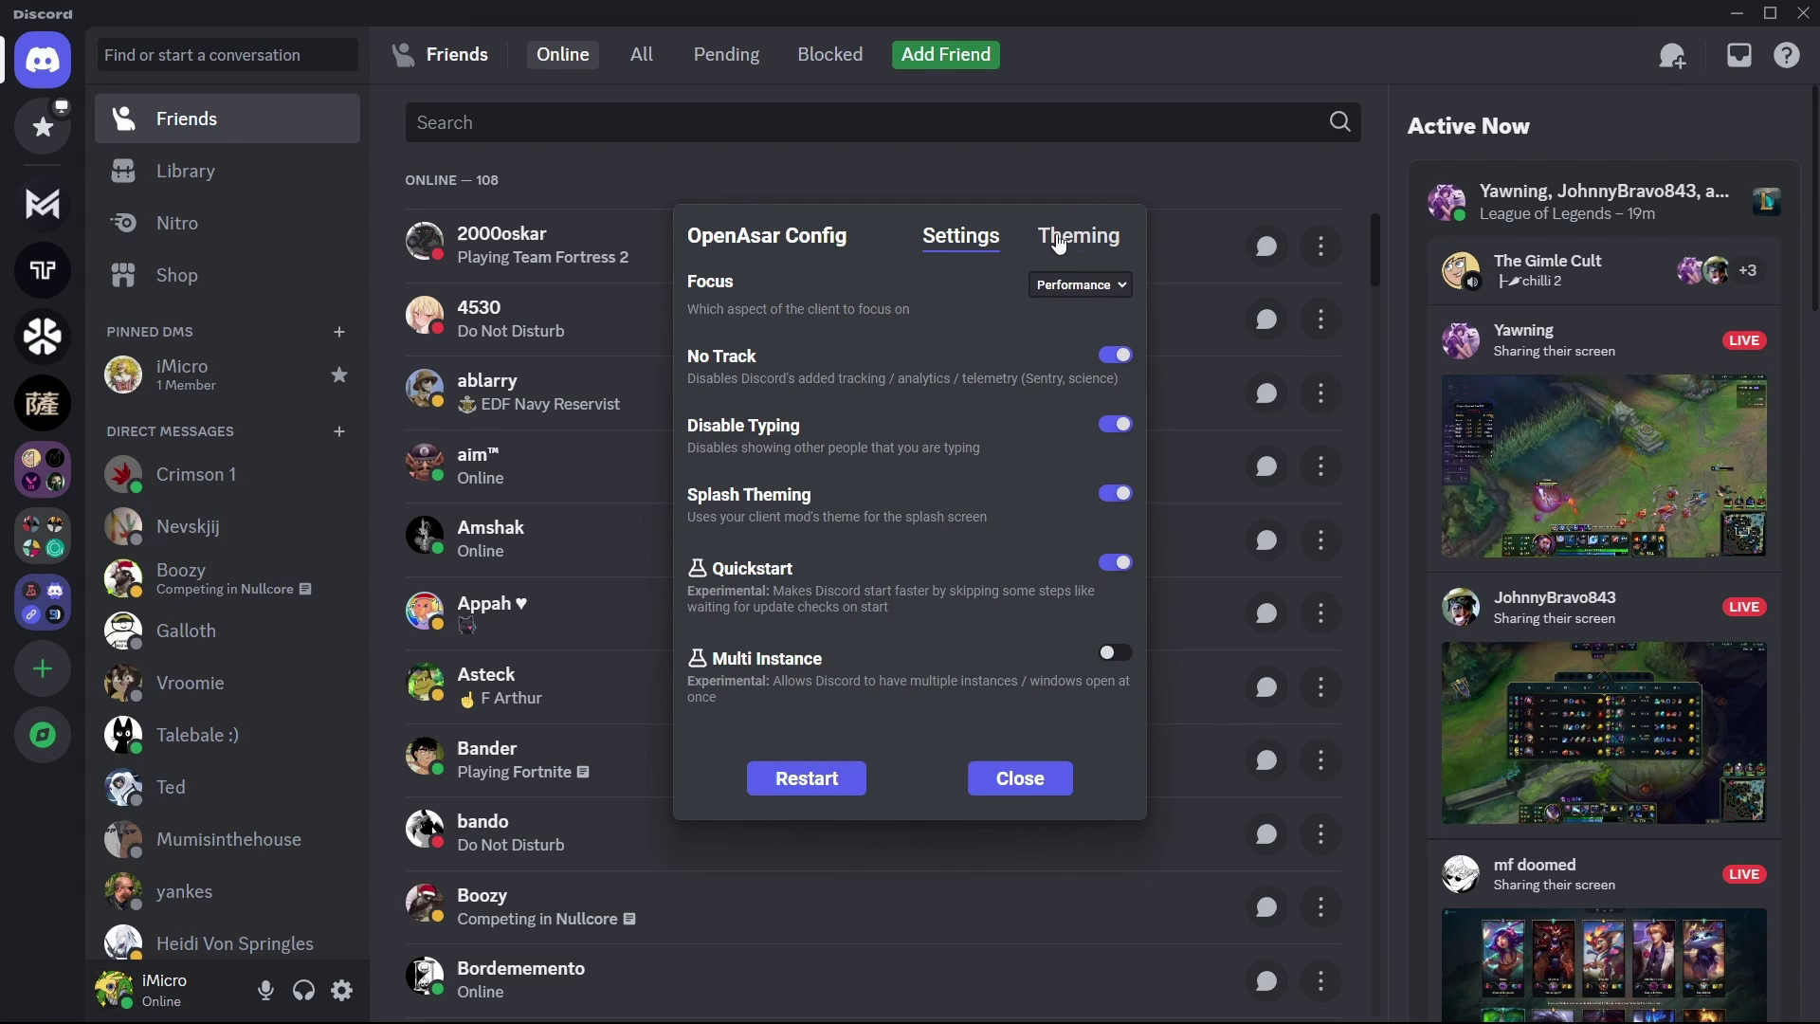
# Replace OpenAsar's entire custom theming CSS with the copied Steam theme code and restart Discord to apply it.
pyautogui.click(1086, 244)
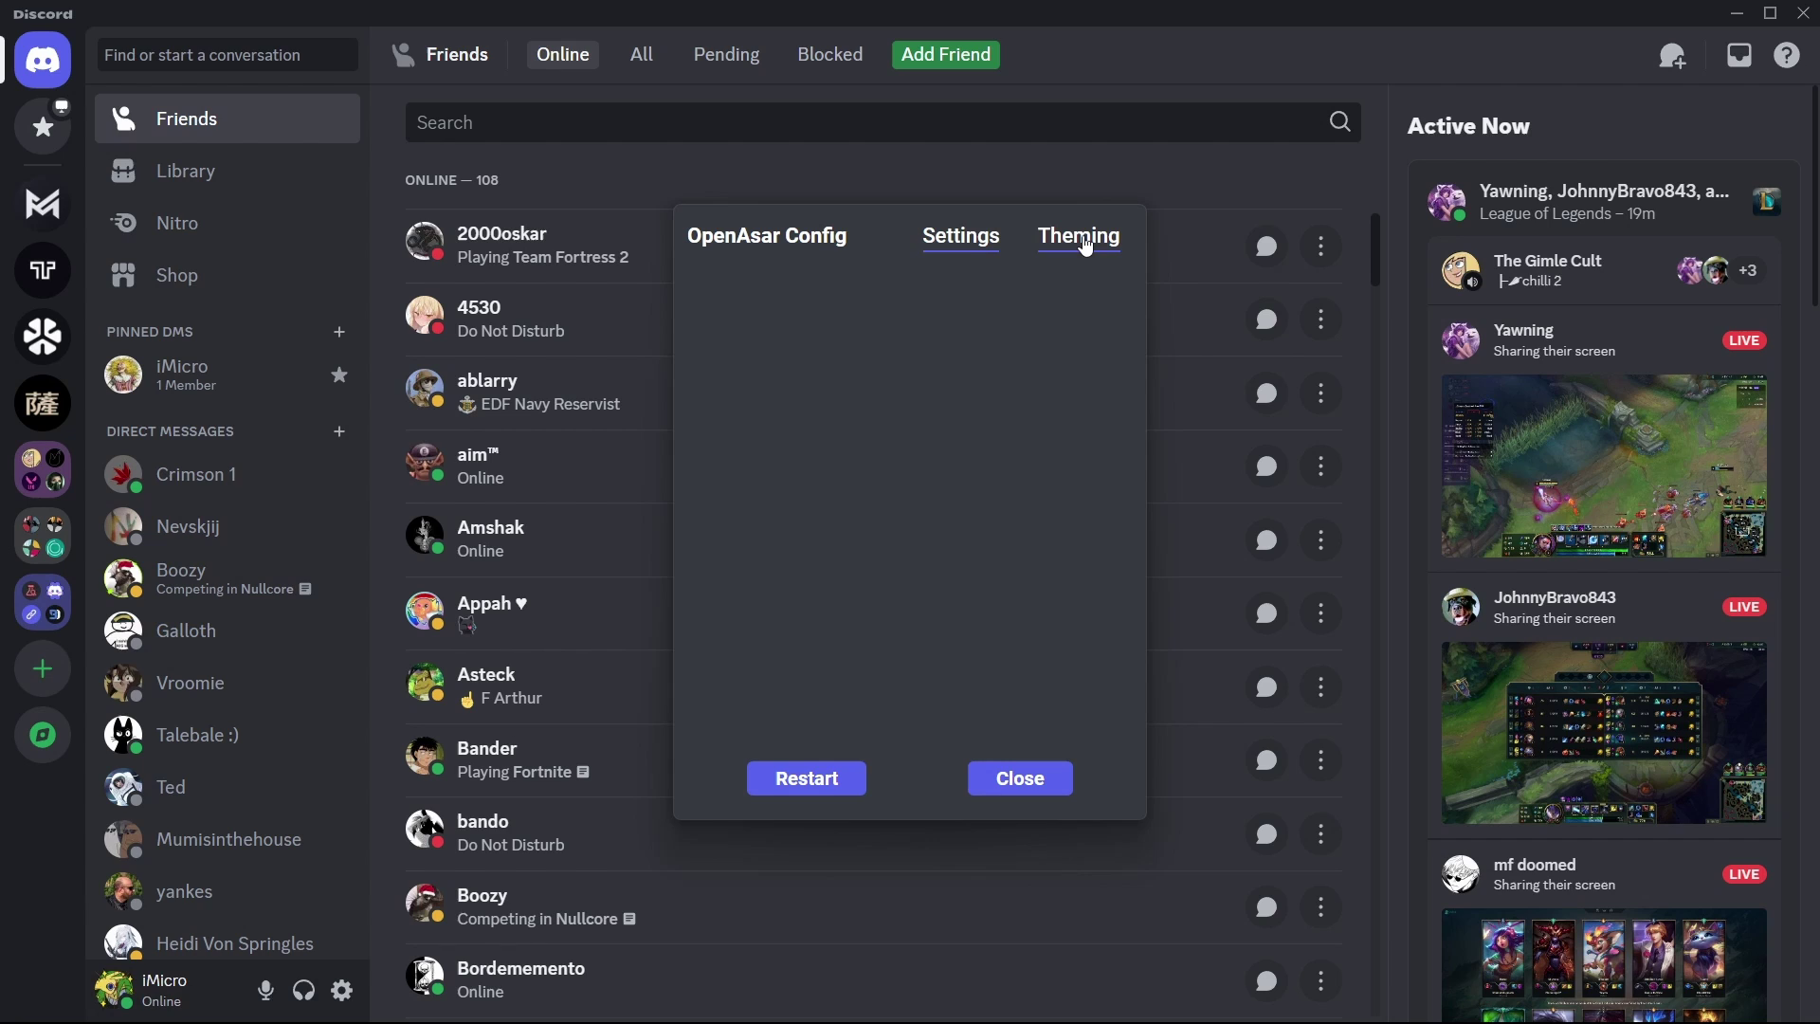
pyautogui.moveTo(890, 363); pyautogui.dragTo(888, 363)
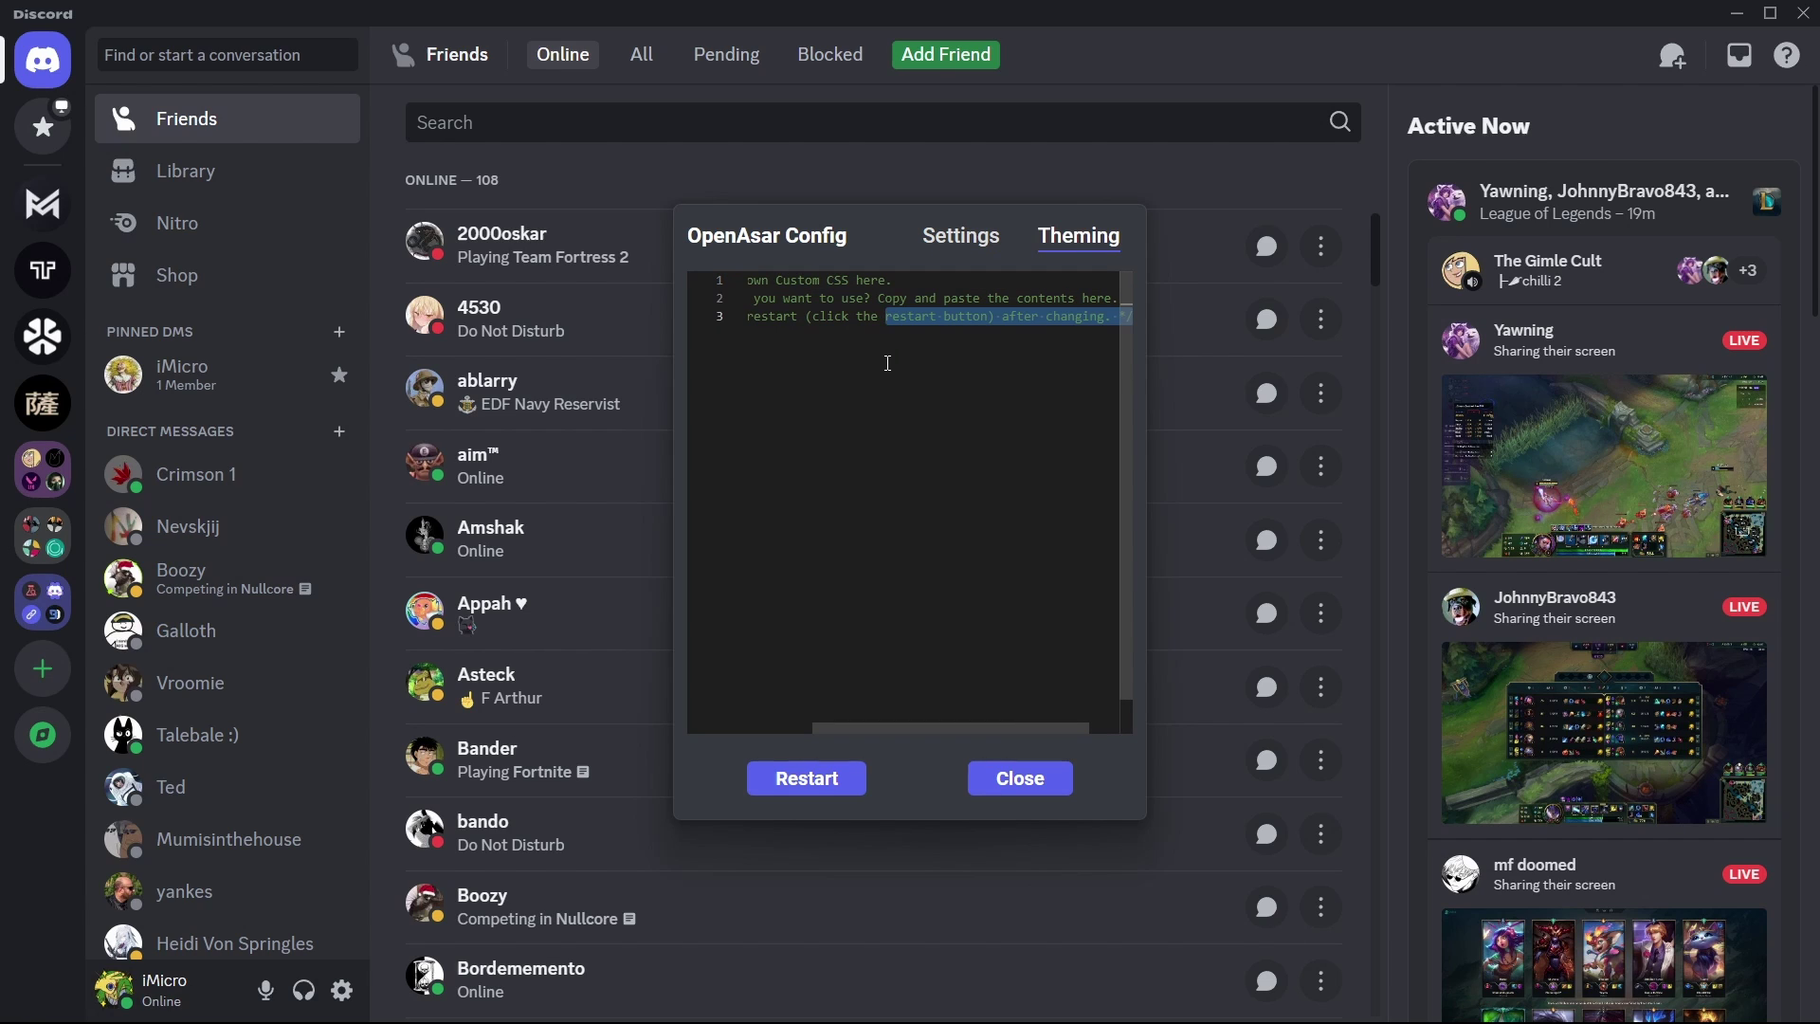
pyautogui.hotkey('ctrl', 'a')
pyautogui.hotkey('ctrl', 'v')
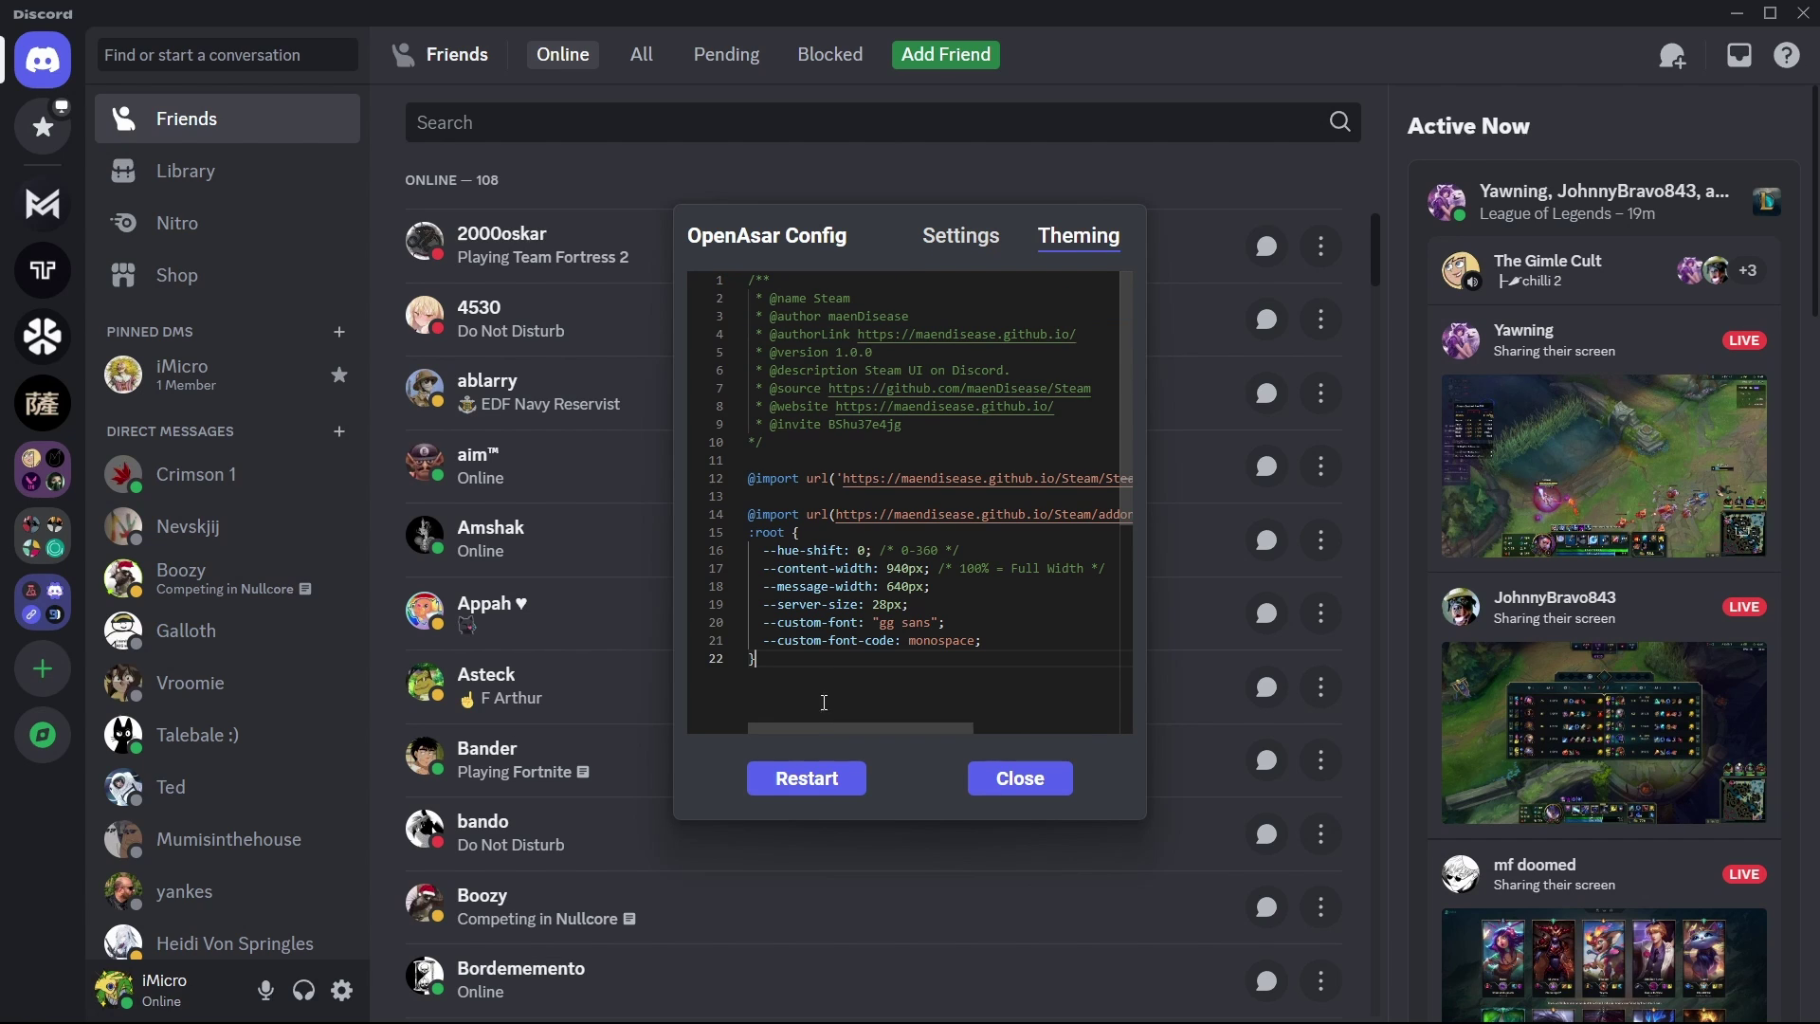
pyautogui.click(807, 779)
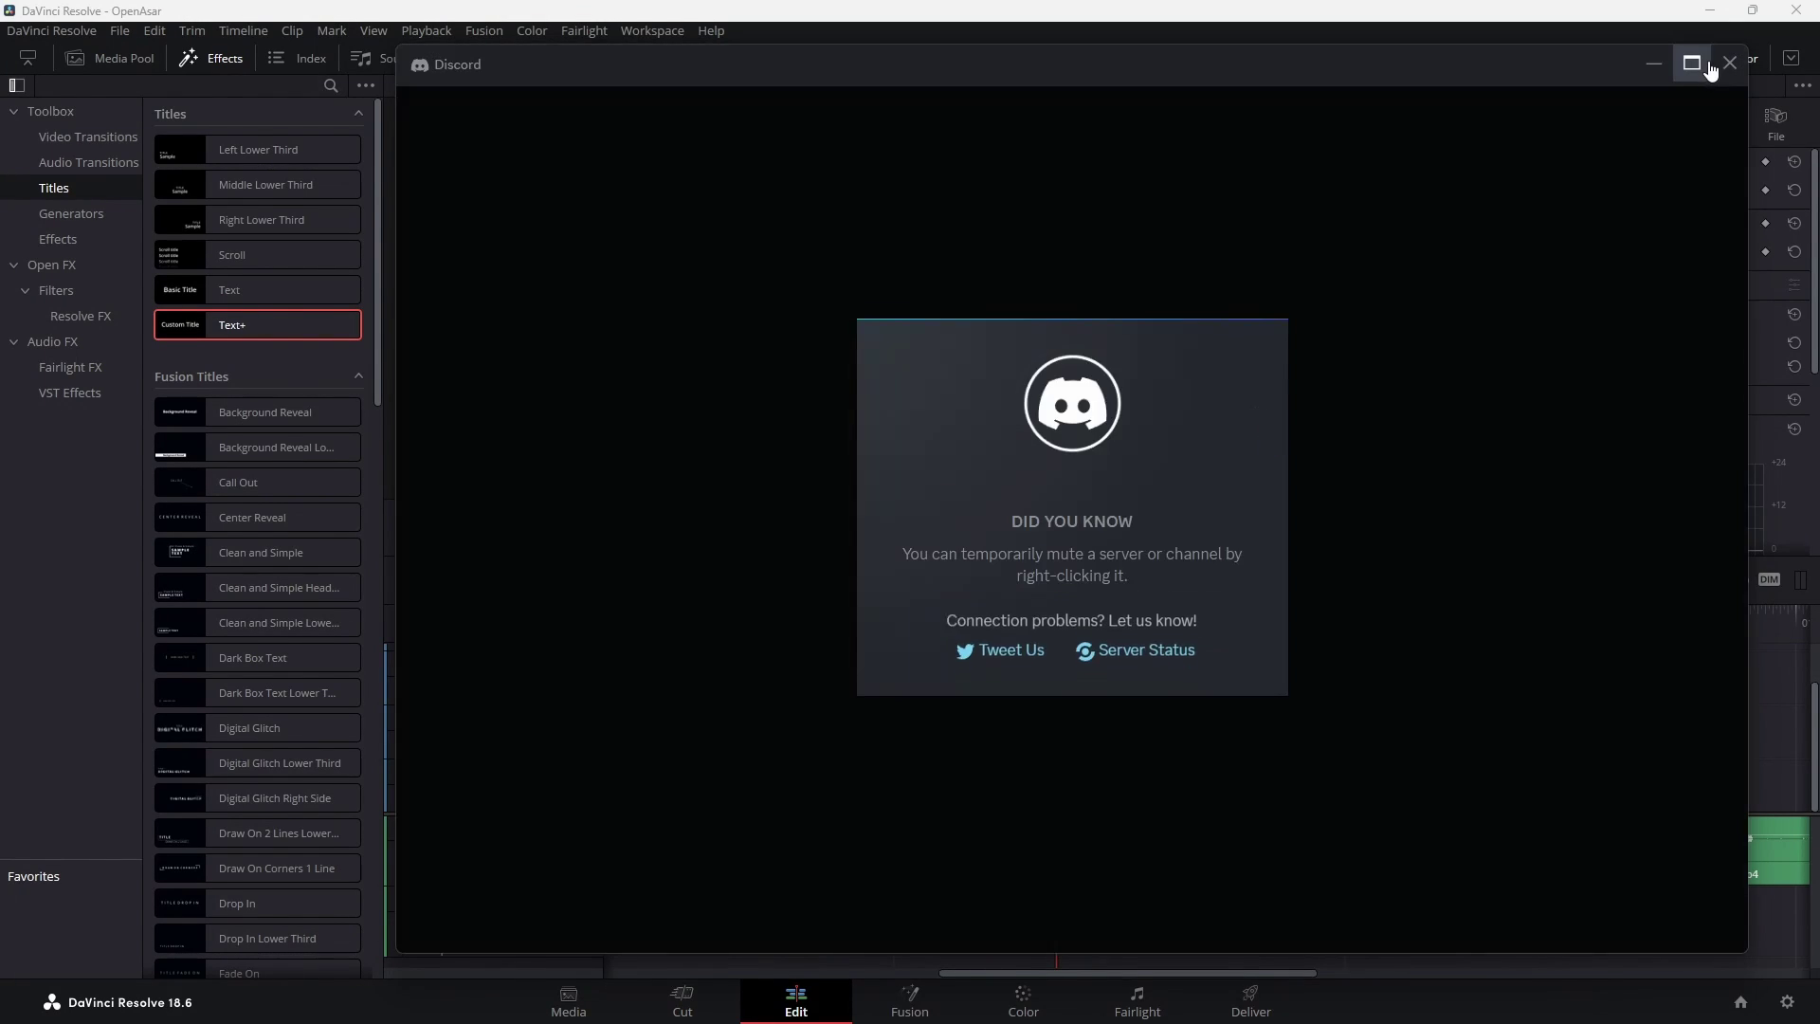
pyautogui.click(1709, 54)
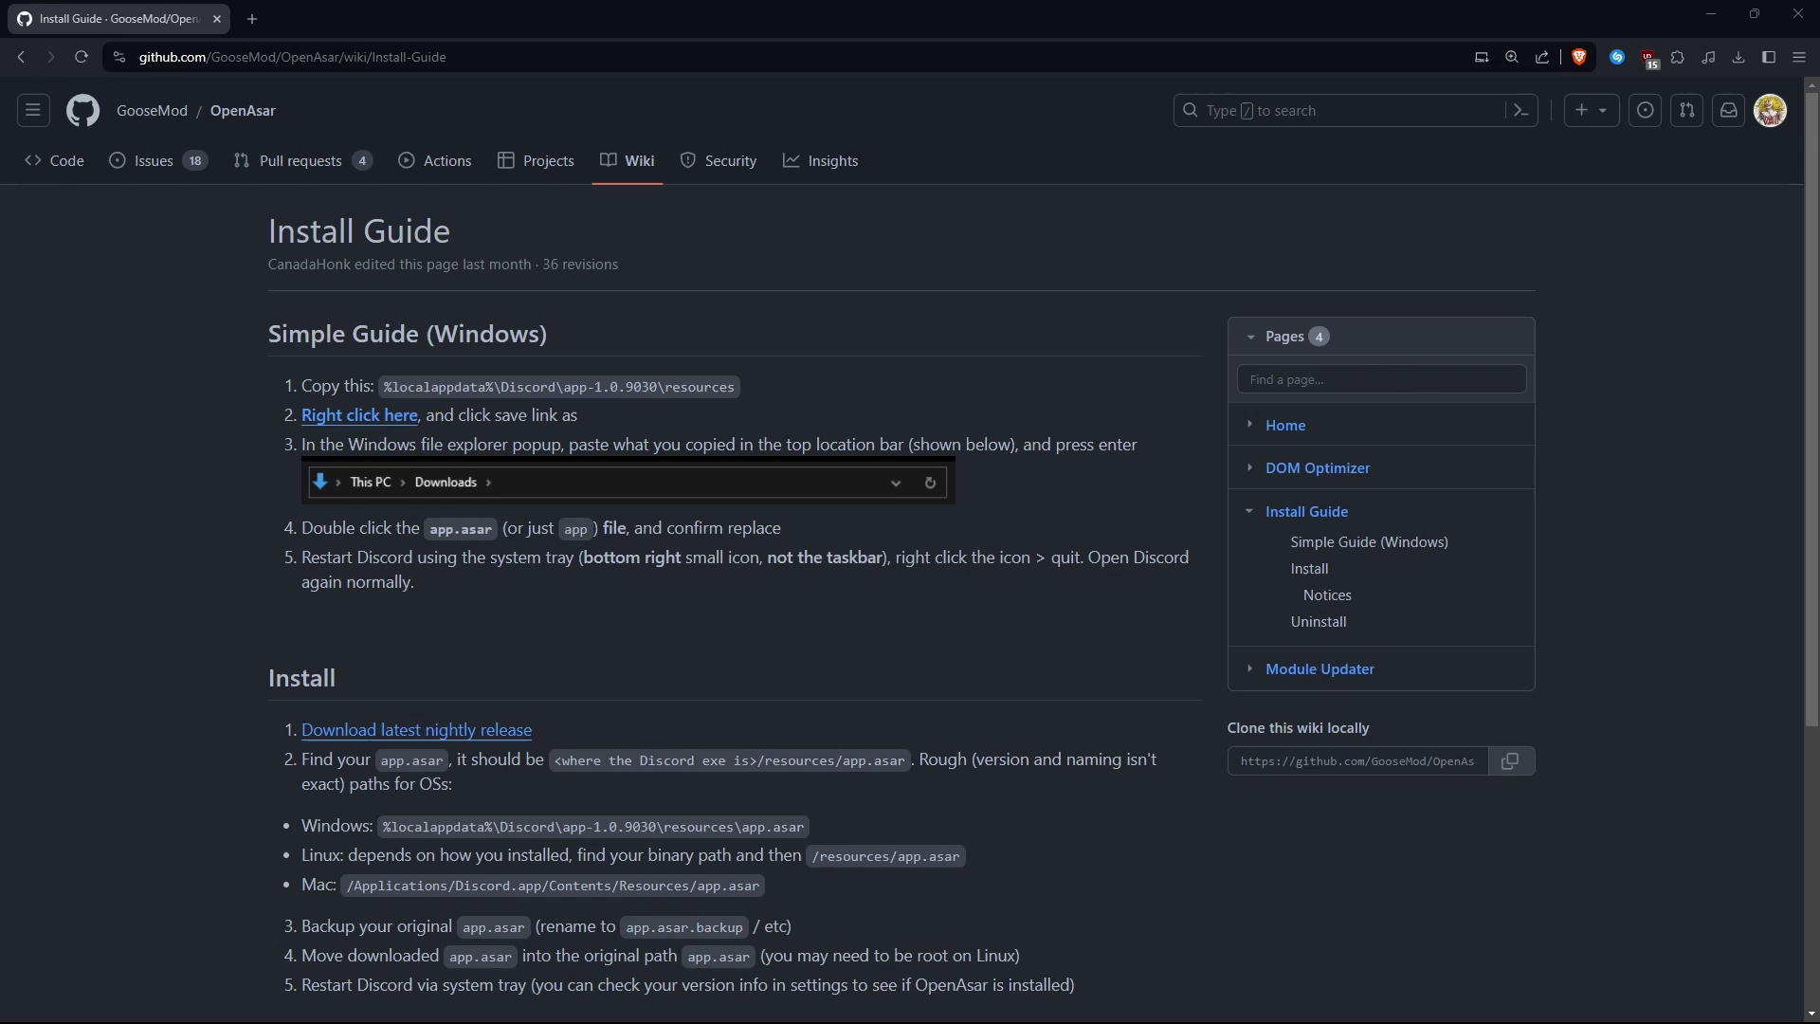
# Read through the Windows and manual installation instructions in OpenAsar's GitHub wiki Install Guide.
pyautogui.scroll(-5, 90, 665)
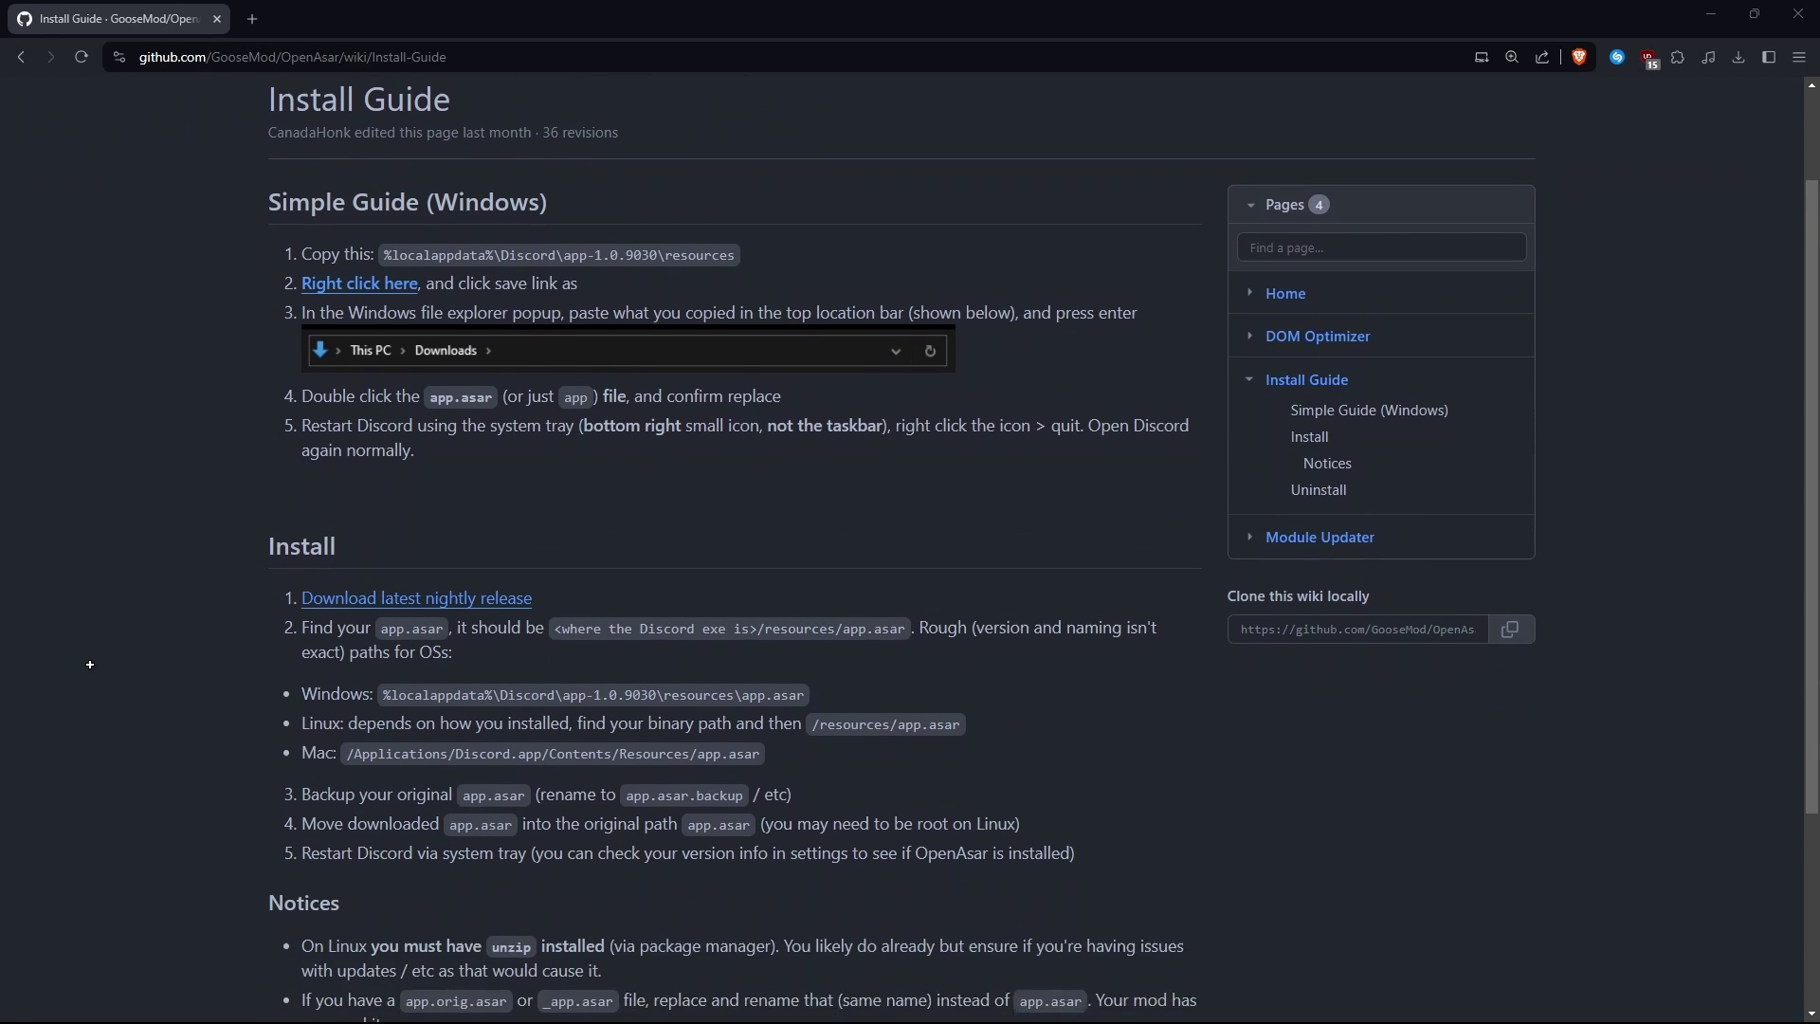